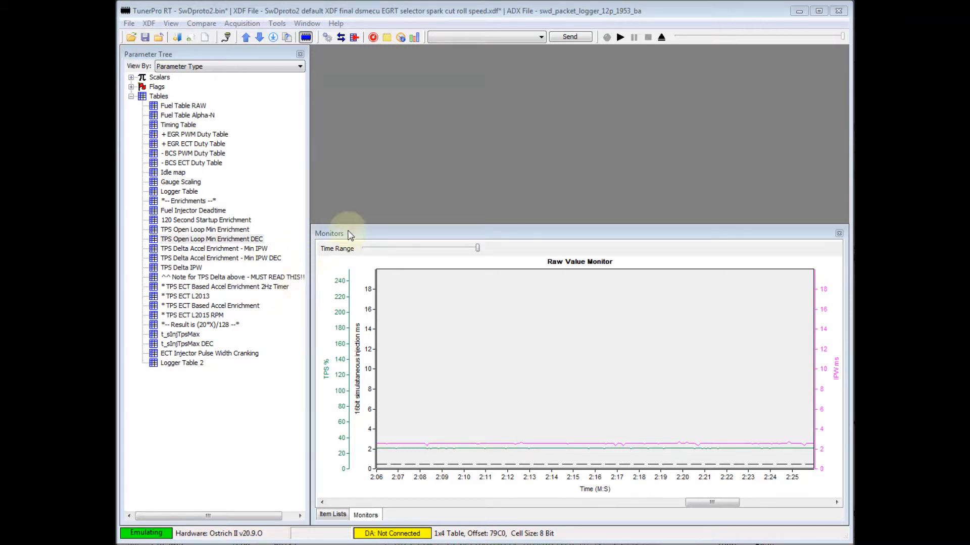
Connect the live data acquisition and open the TPS Open Loop Min Enrichment DEC table in an enlarged window above the monitor.
left_click(338, 40)
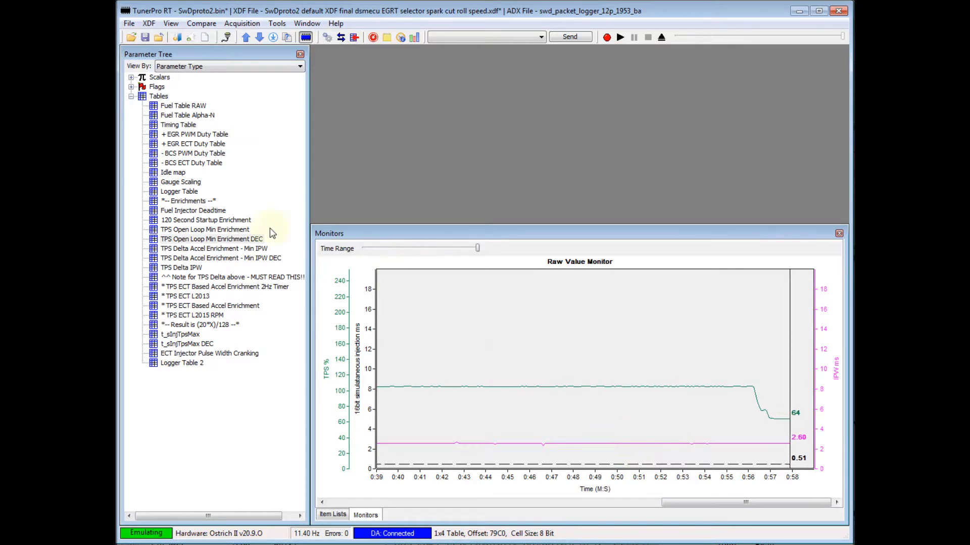
left_click(232, 242)
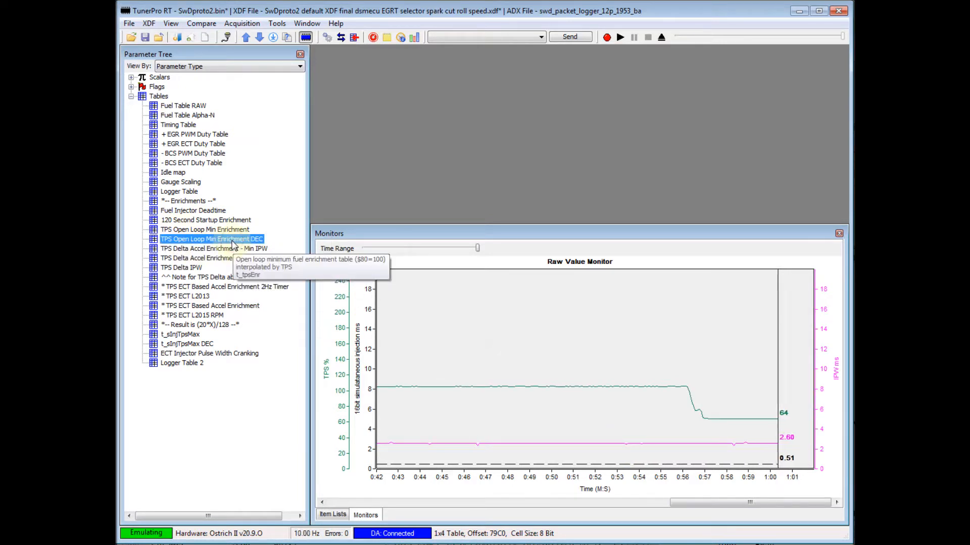
double_click(172, 241)
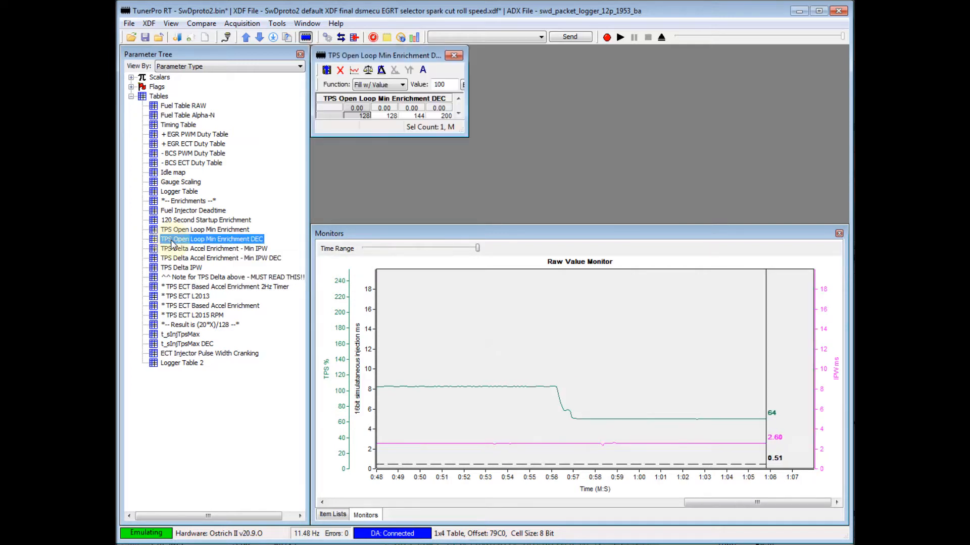
left_click_drag(468, 138, 513, 162)
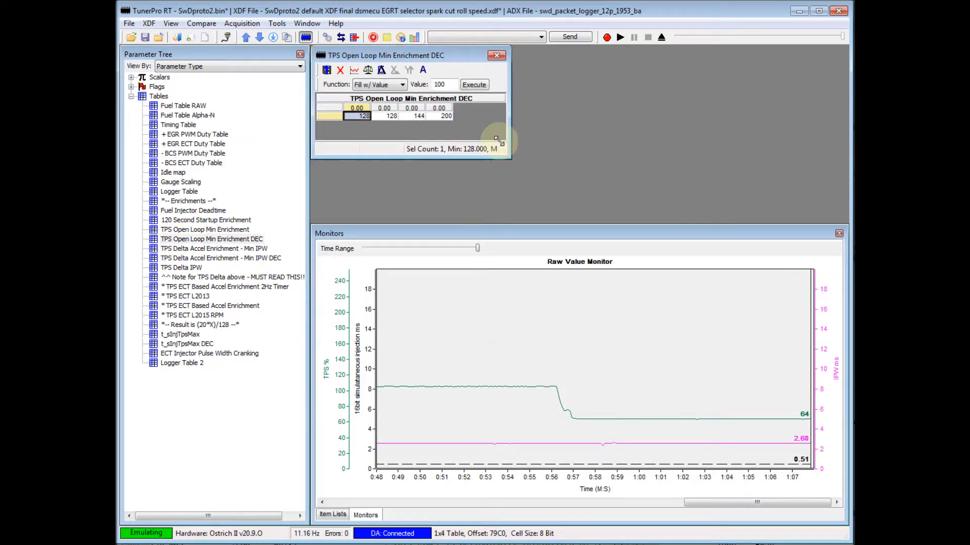
left_click_drag(445, 59, 500, 94)
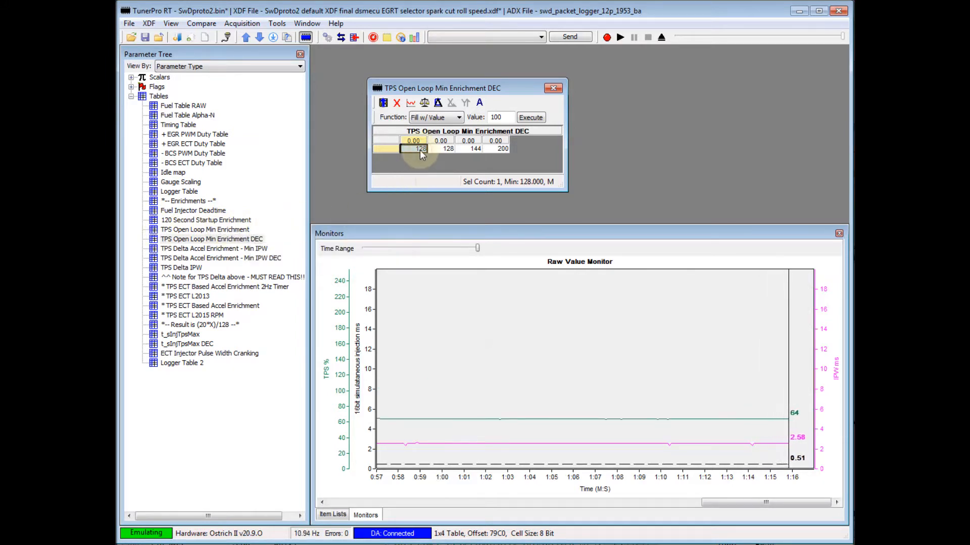
Set the third and fourth cells of the TPS Open Loop Min Enrichment DEC table to 128 and upload the changes.
key("Right")
key("Right")
type("12")
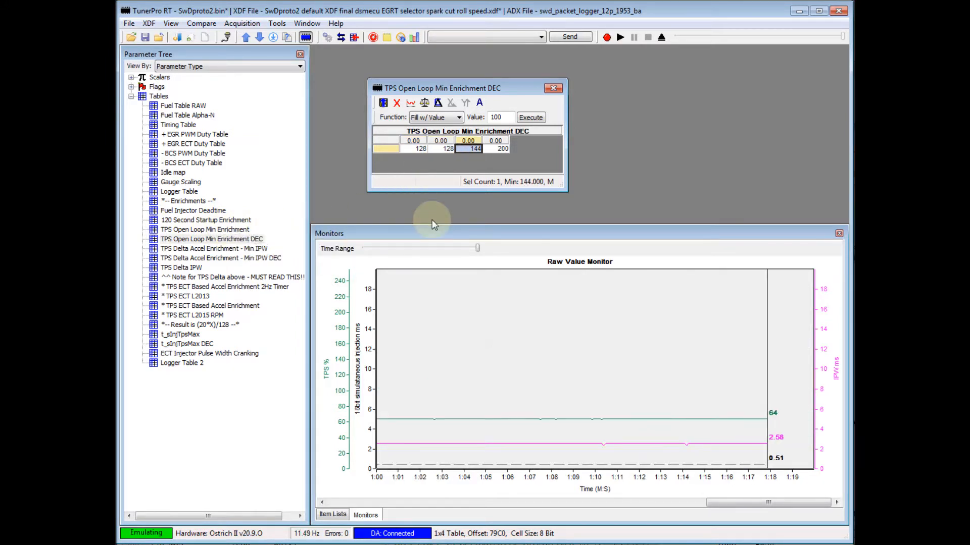
type("8")
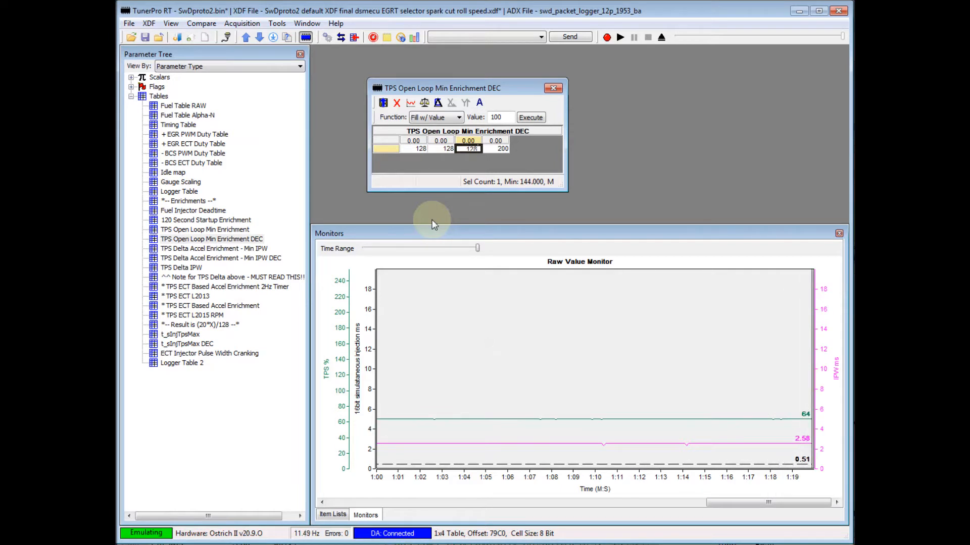
key("Right")
type("128")
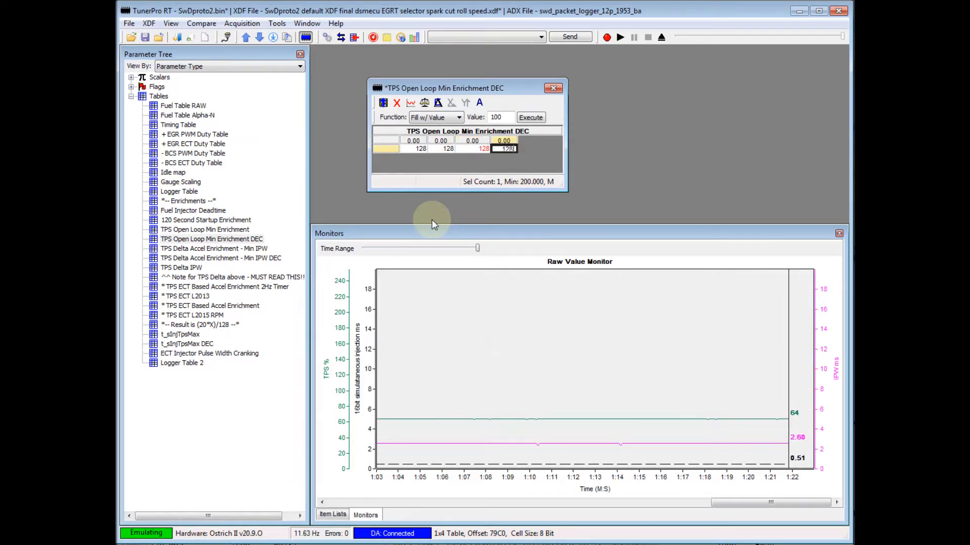
key("Left")
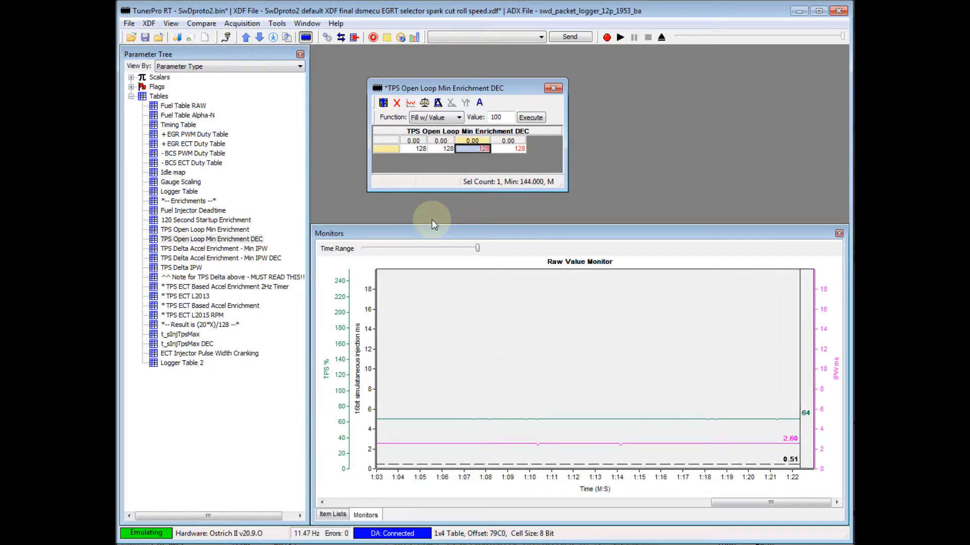
left_click(384, 104)
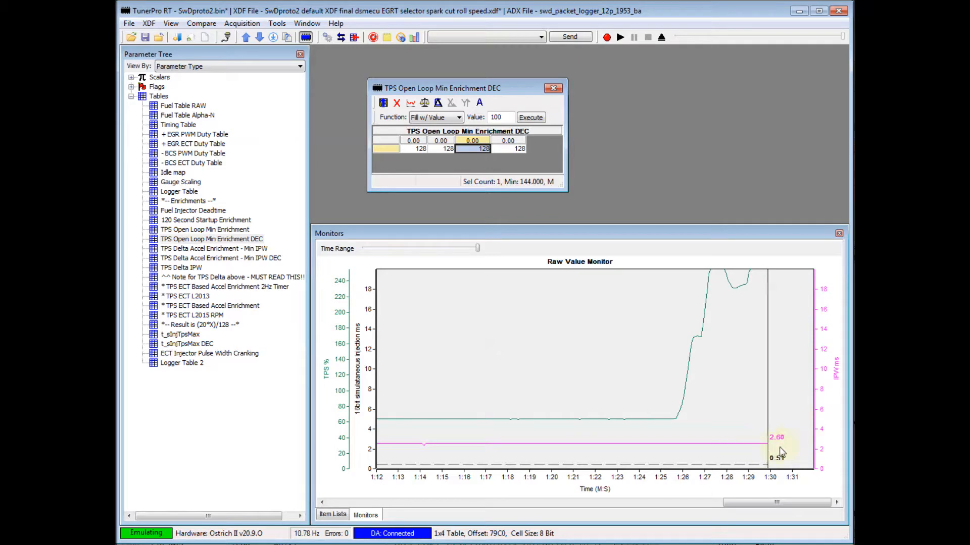
Set the last cell of the TPS Open Loop Min Enrichment DEC table to 200 and upload the change.
left_click(522, 149)
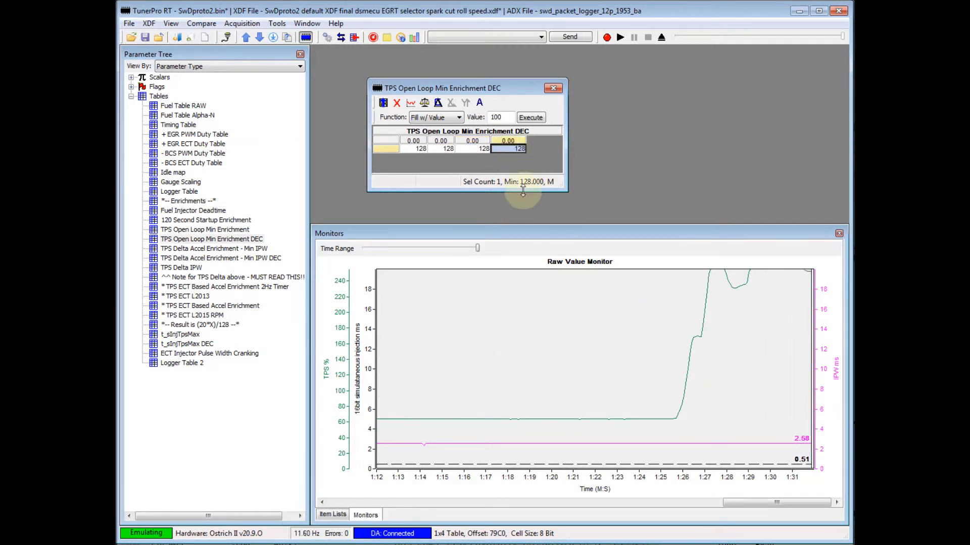
type("2")
key("Return")
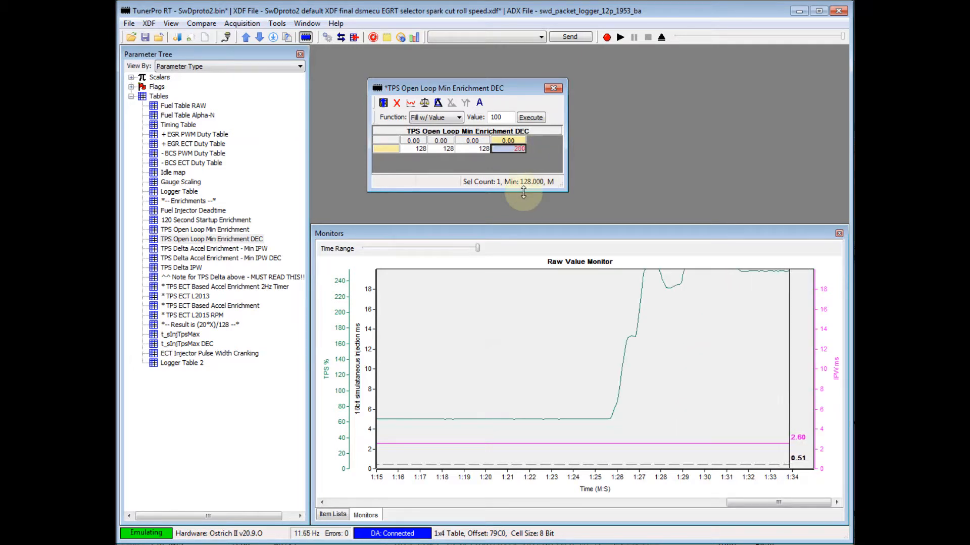
left_click(385, 104)
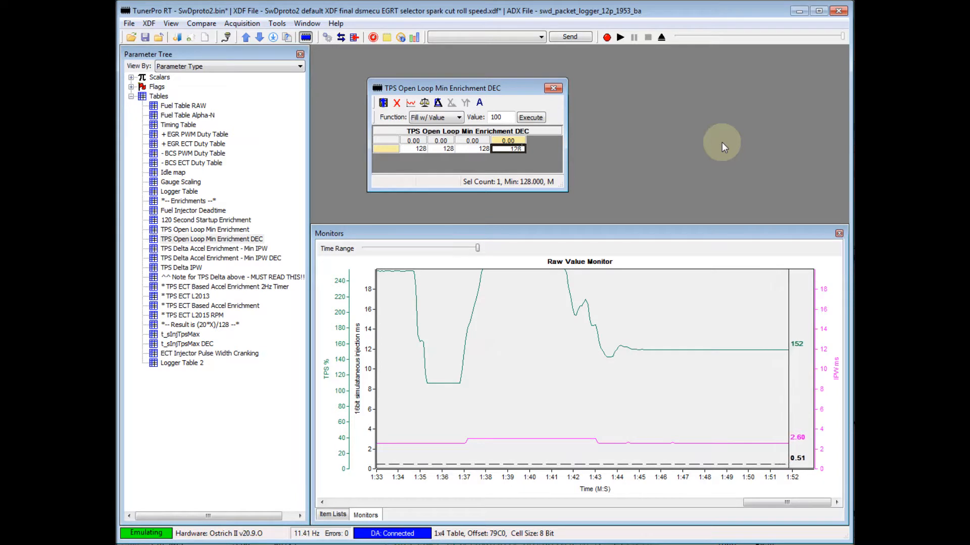
Set the last cell of the TPS Open Loop Min Enrichment DEC table to 128, upload it and close the table.
key("Left")
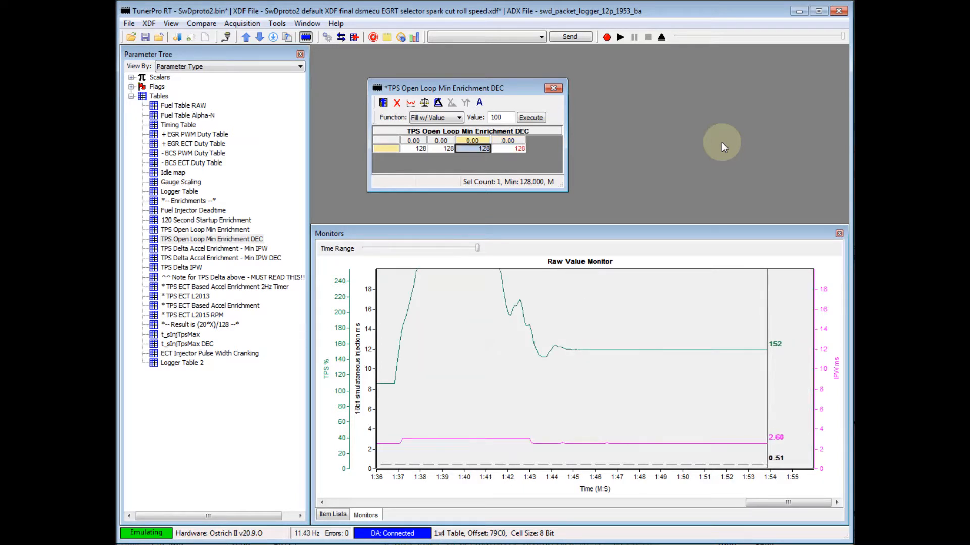
left_click(389, 106)
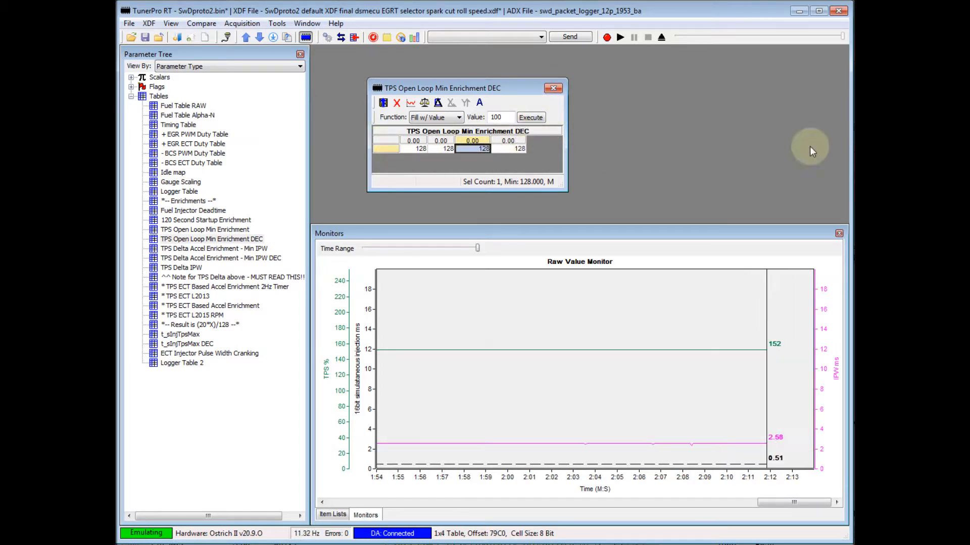
left_click(553, 89)
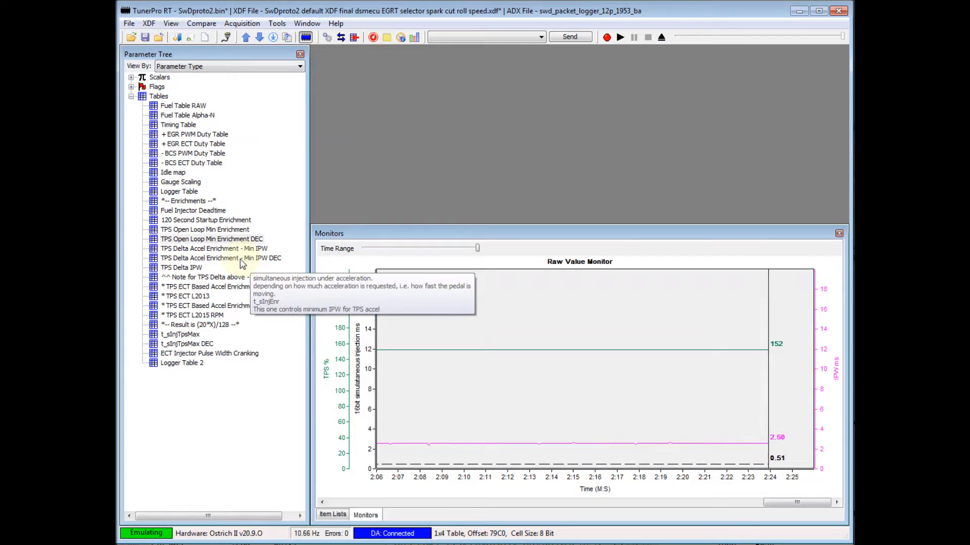
double_click(227, 250)
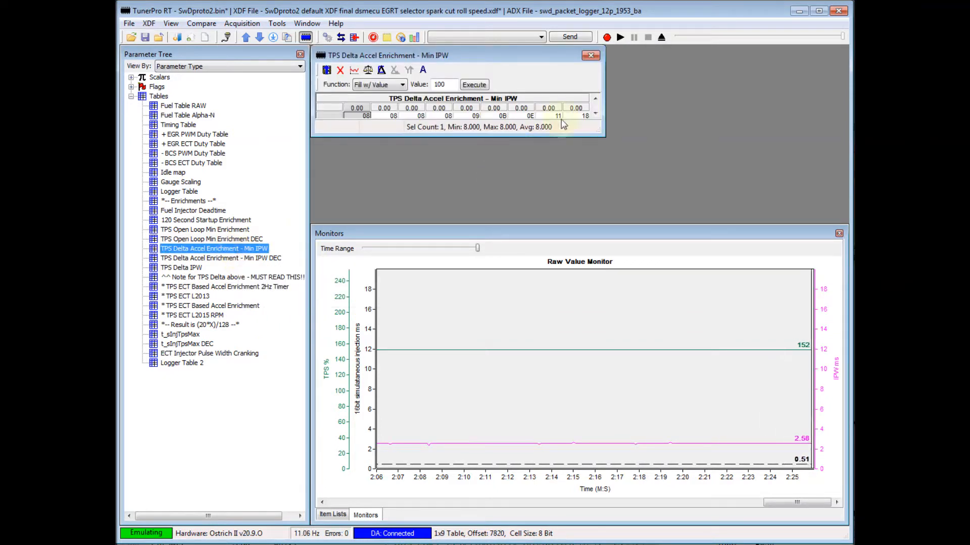
left_click_drag(601, 135, 650, 150)
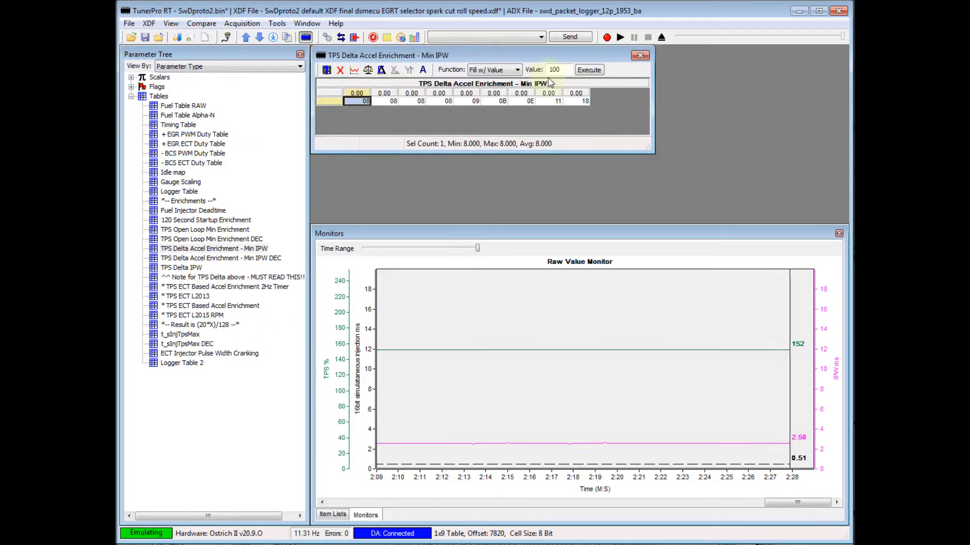
left_click(640, 56)
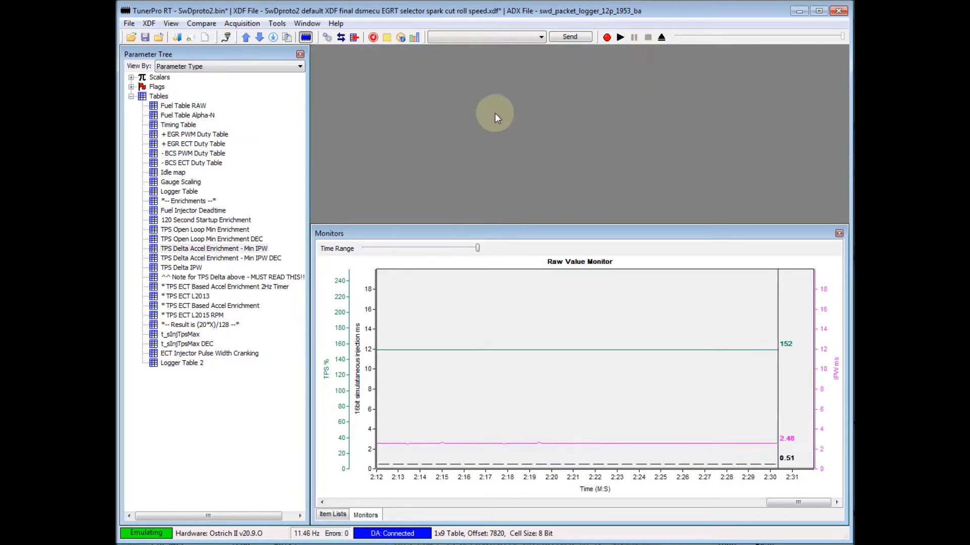
Open the TPS Delta Accel Enrichment - Min IPW DEC table and enlarge its window so all cells can be read.
left_click(252, 259)
double_click(252, 258)
left_click_drag(602, 139, 637, 160)
left_click_drag(553, 58, 583, 83)
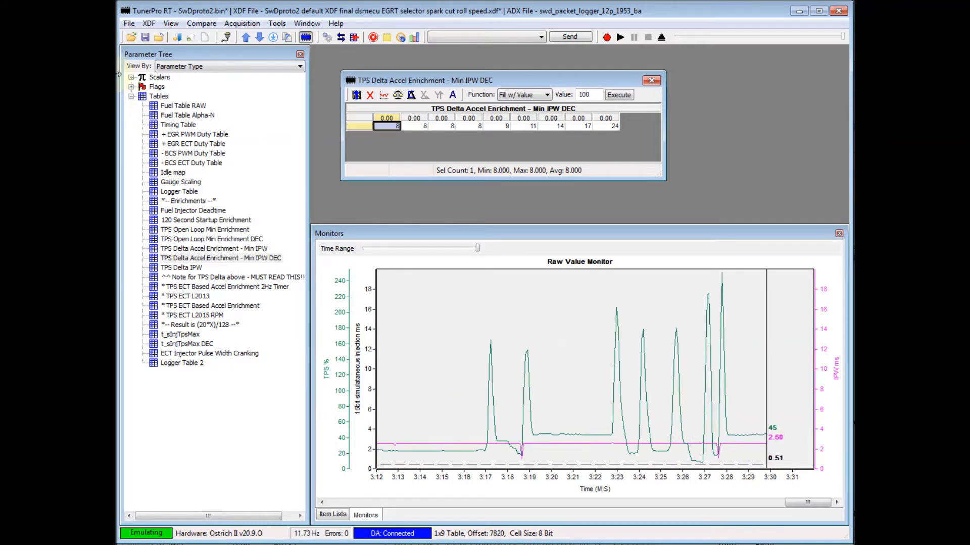
Open the TPS Delta Treshold cmp and max scalars side by side and close the Min IPW DEC table.
left_click(131, 96)
left_click(130, 77)
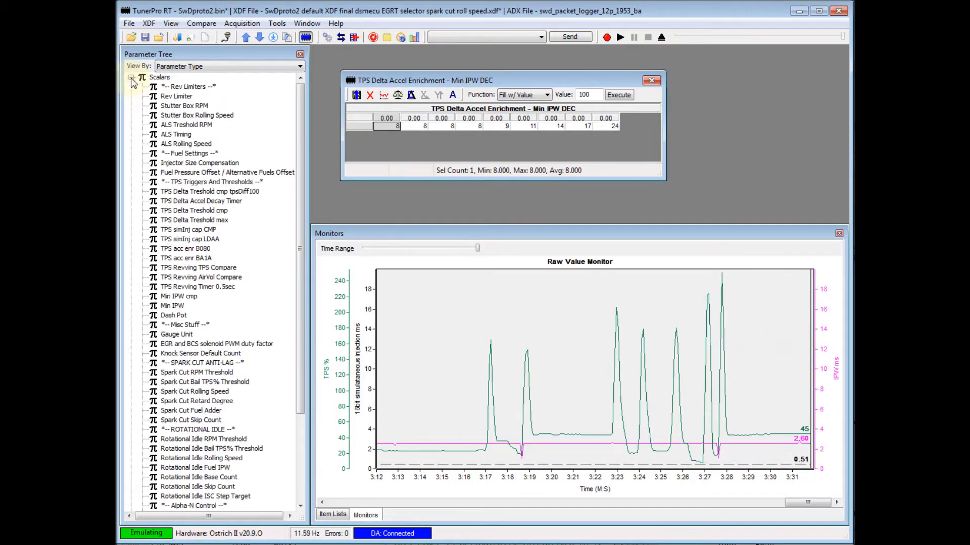
double_click(215, 210)
double_click(217, 221)
left_click_drag(432, 104, 764, 107)
left_click(651, 82)
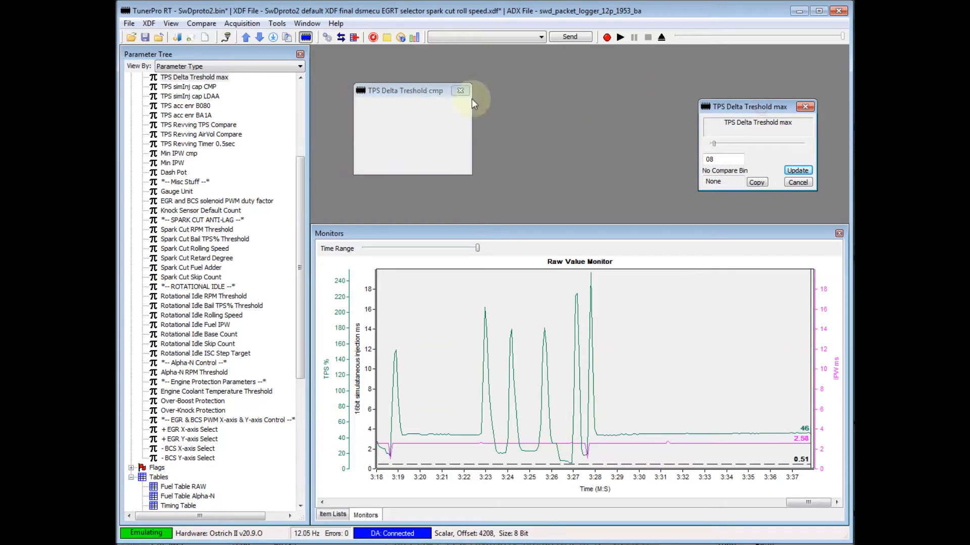
left_click_drag(471, 96, 489, 118)
left_click_drag(728, 112, 554, 122)
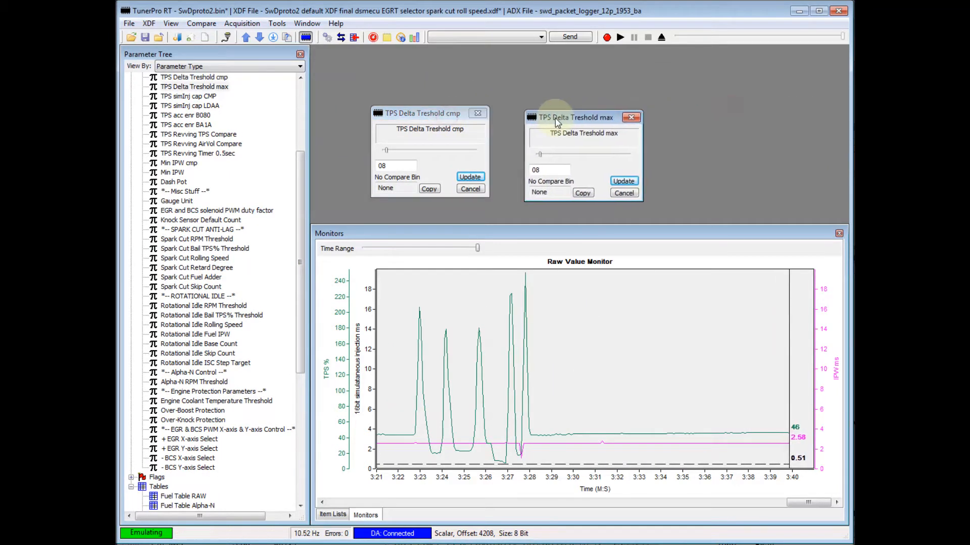
Set both the TPS Delta Treshold cmp and TPS Delta Treshold max scalars to 4.
double_click(404, 165)
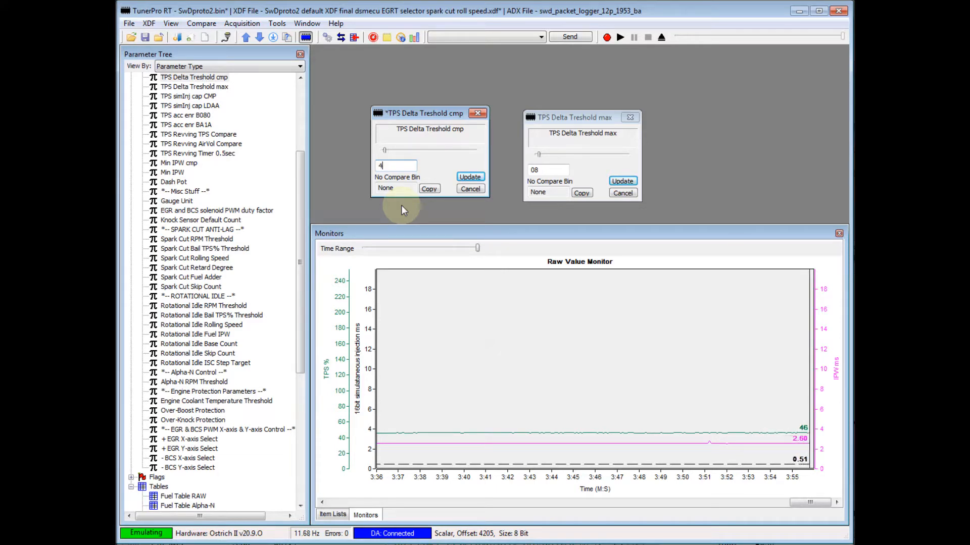
type("4")
left_click_drag(564, 171, 492, 177)
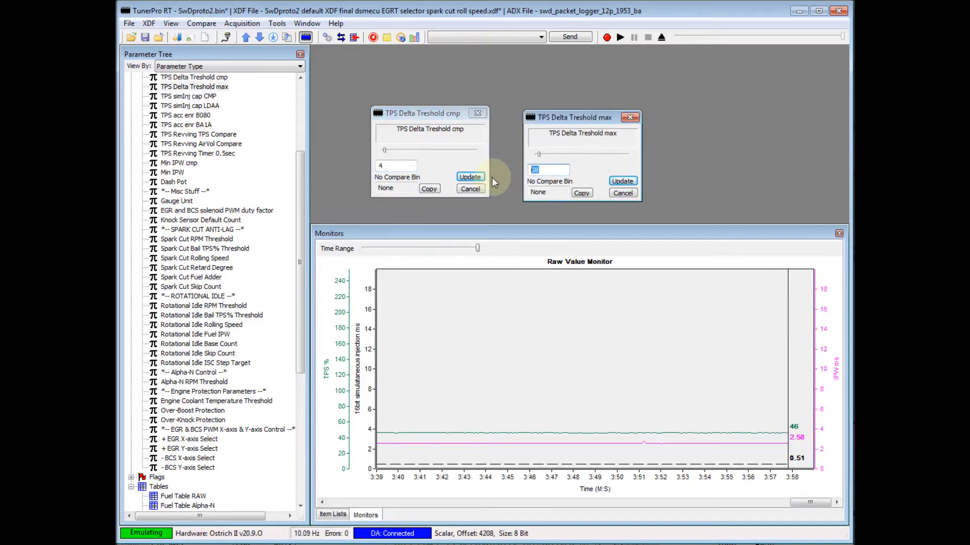
type("4")
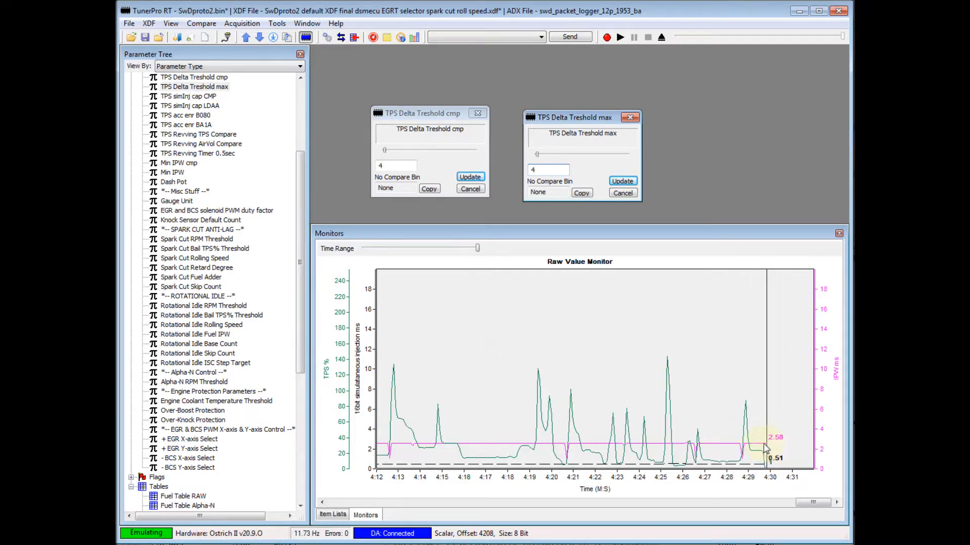
Set both TPS Delta Treshold scalars, cmp and max, to 8, upload them and close their windows.
left_click(400, 167)
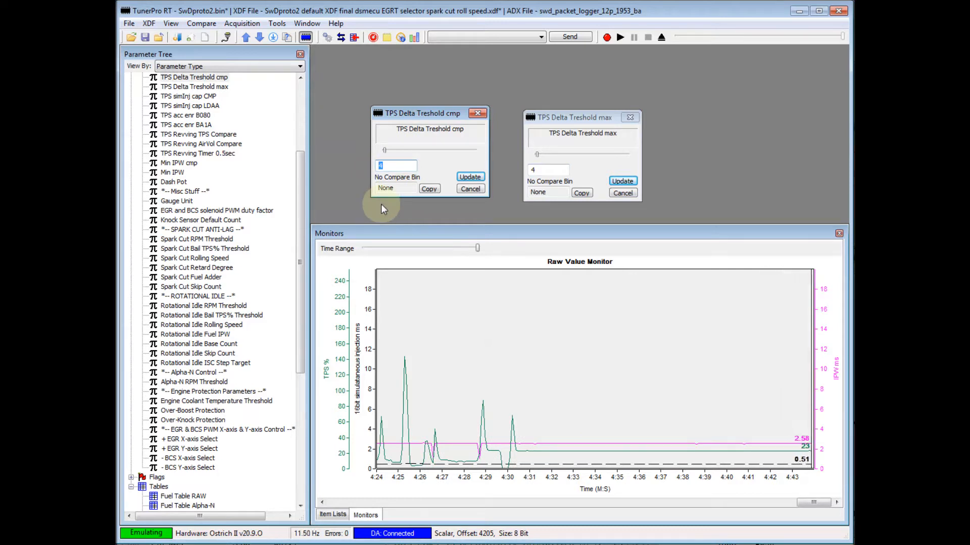
type("8")
key("Return")
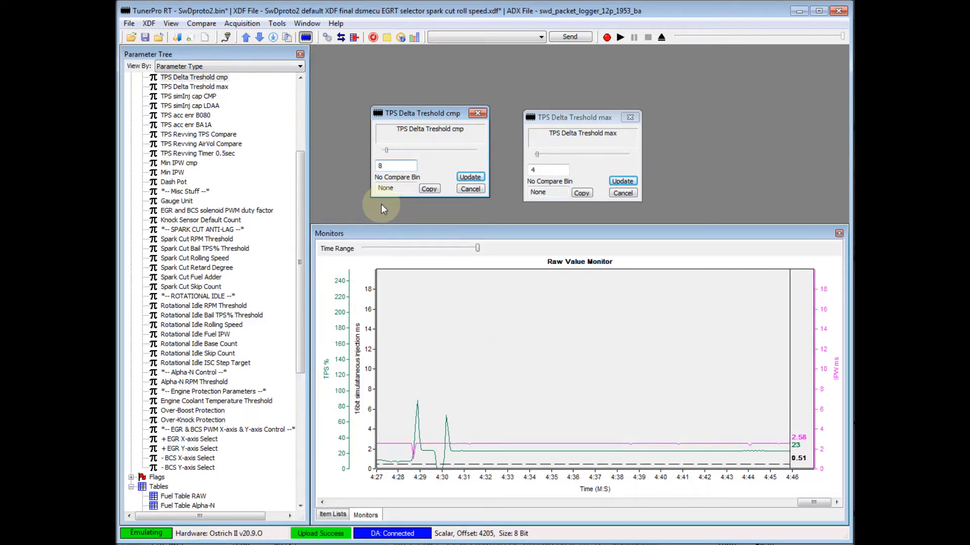
left_click(536, 169)
type("8")
key("Return")
left_click(628, 116)
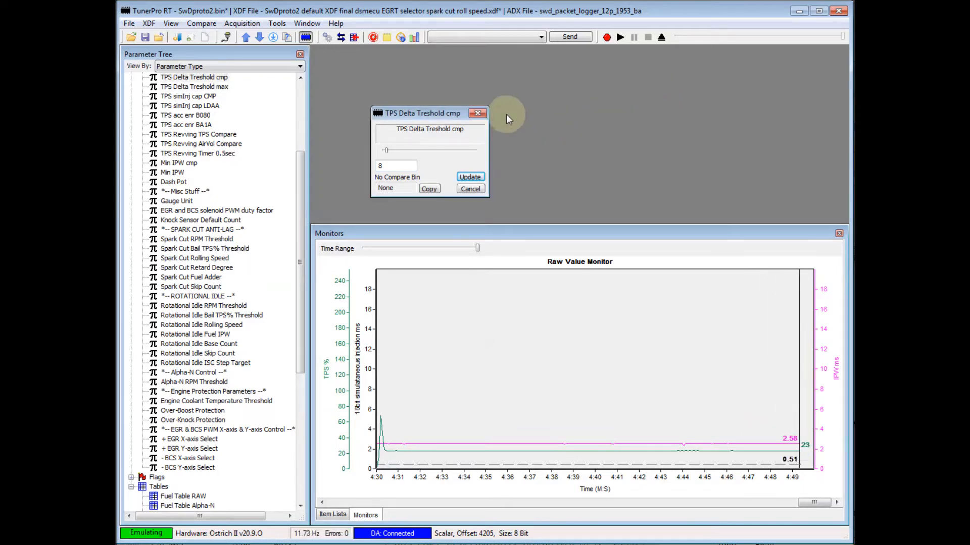
left_click(478, 113)
Collapse the scalars list, review the full TPS Delta Accel Enrichment - Min IPW DEC table and close it.
left_click_drag(303, 211, 297, 121)
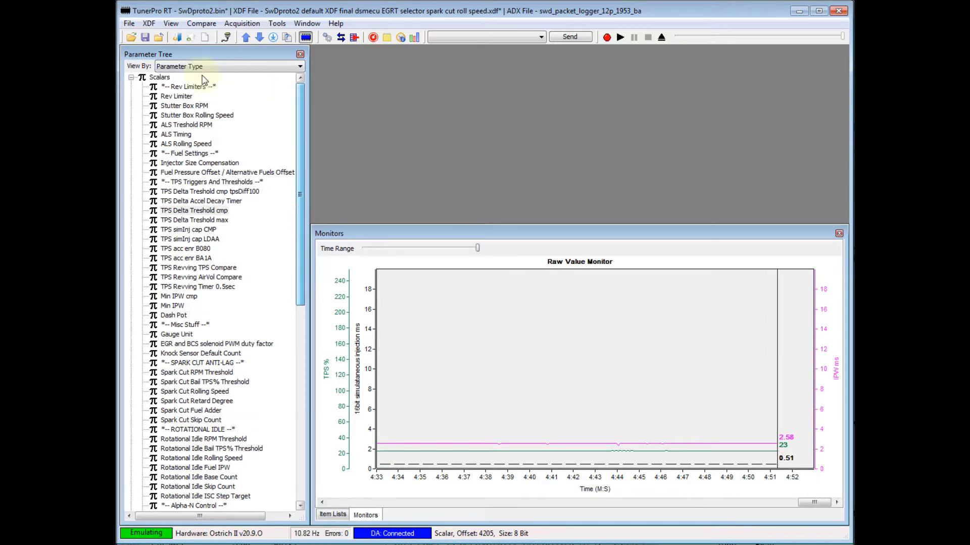
left_click(131, 77)
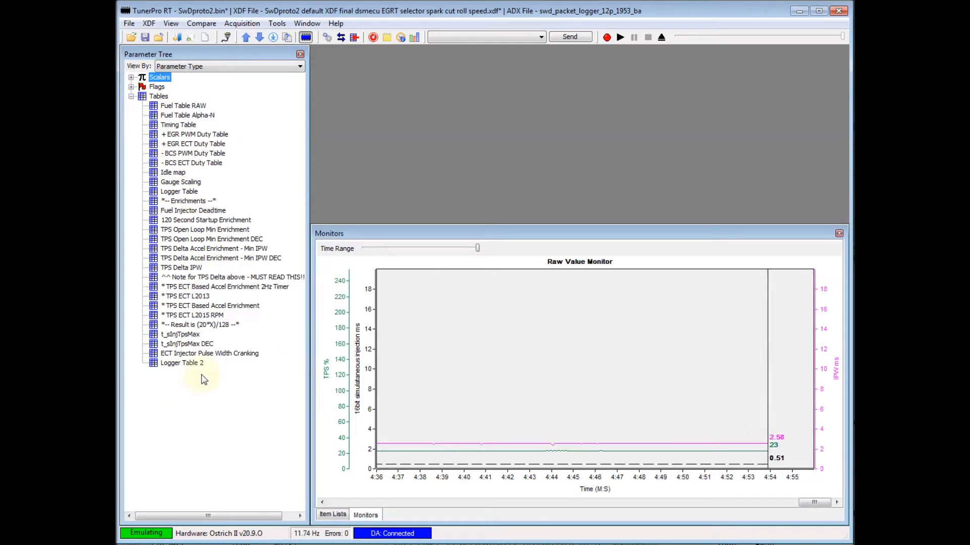
double_click(253, 259)
left_click_drag(512, 56, 561, 107)
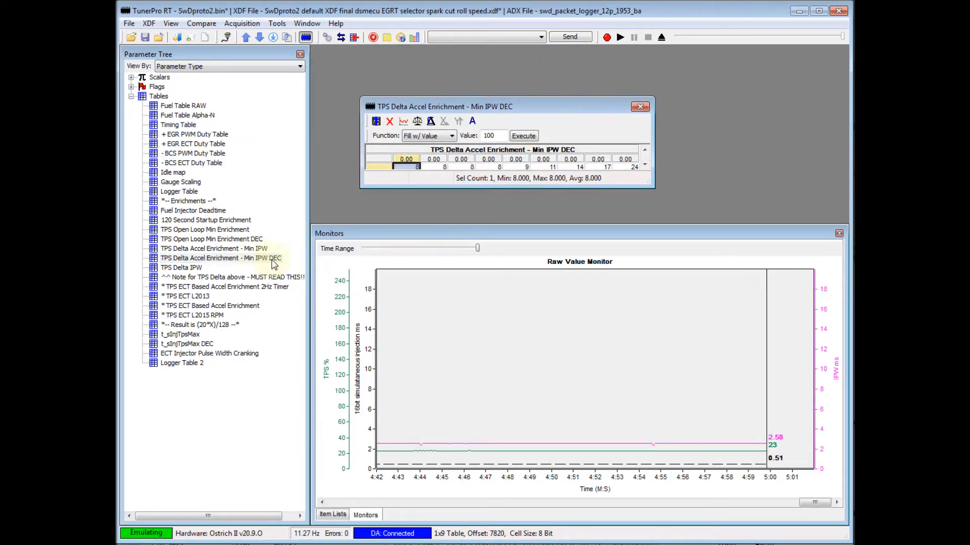
left_click_drag(654, 188, 667, 191)
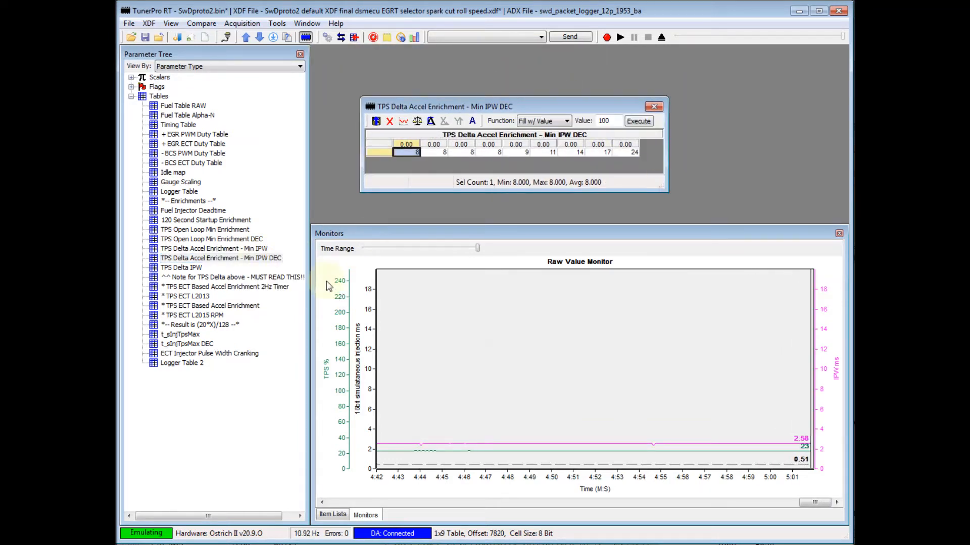
left_click(658, 108)
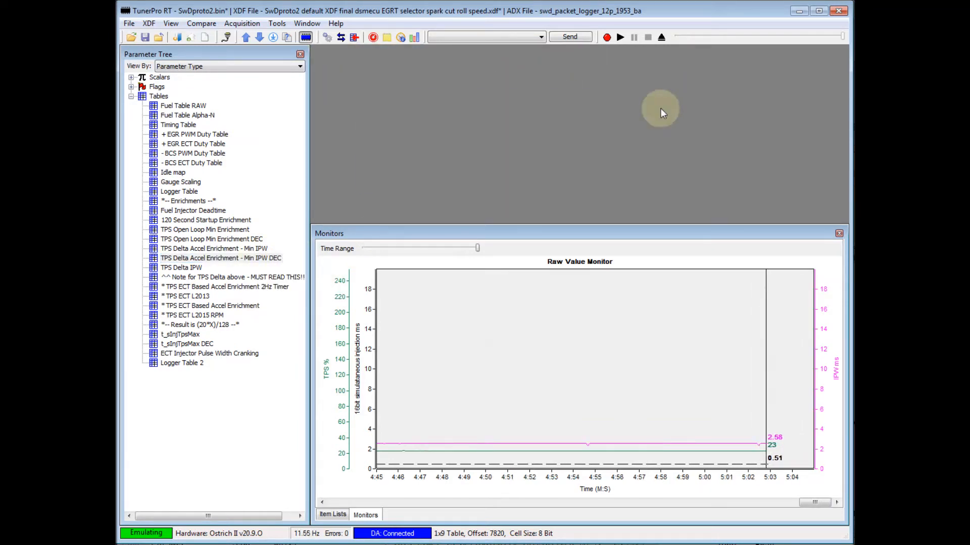
Open the t_sInjTpsMax DEC table and place its window above the Raw Value Monitor.
double_click(185, 346)
left_click_drag(433, 60, 476, 93)
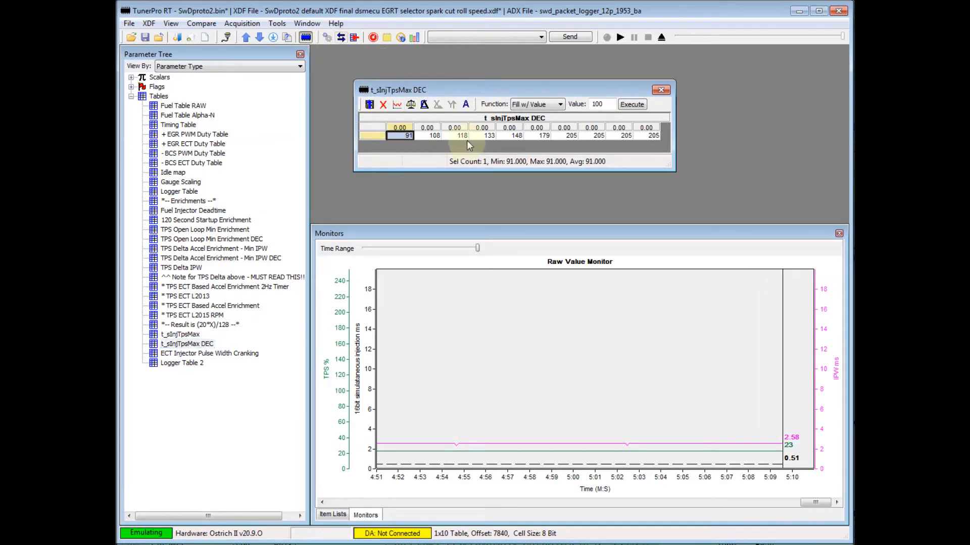
Trace the active cell in the t_sInjTpsMax DEC table, watch the live position, and close the table.
left_click(466, 105)
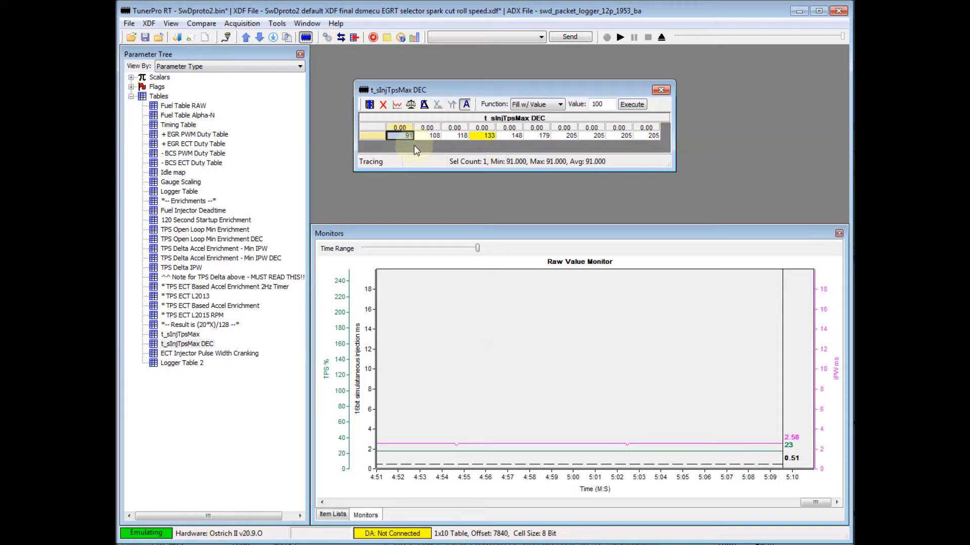
mouse_move(276, 283)
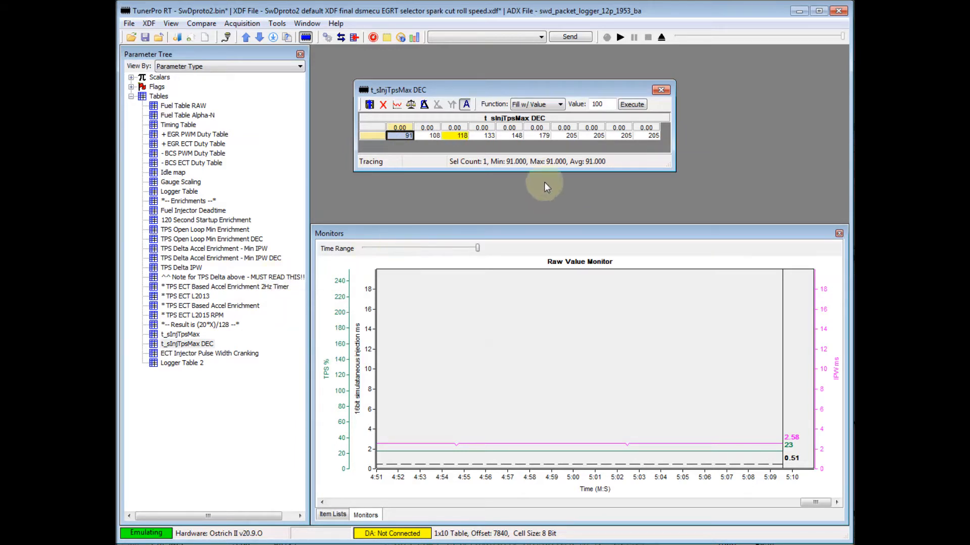
left_click(660, 90)
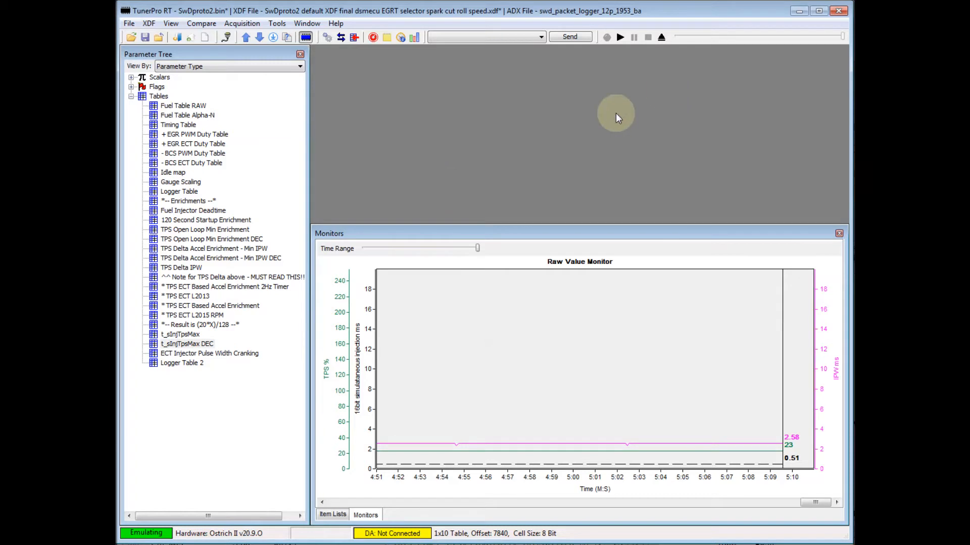
Open the TPS Delta Accel Enrichment - Min IPW DEC table above the monitor and enlarge its window to show the whole row.
mouse_move(220, 261)
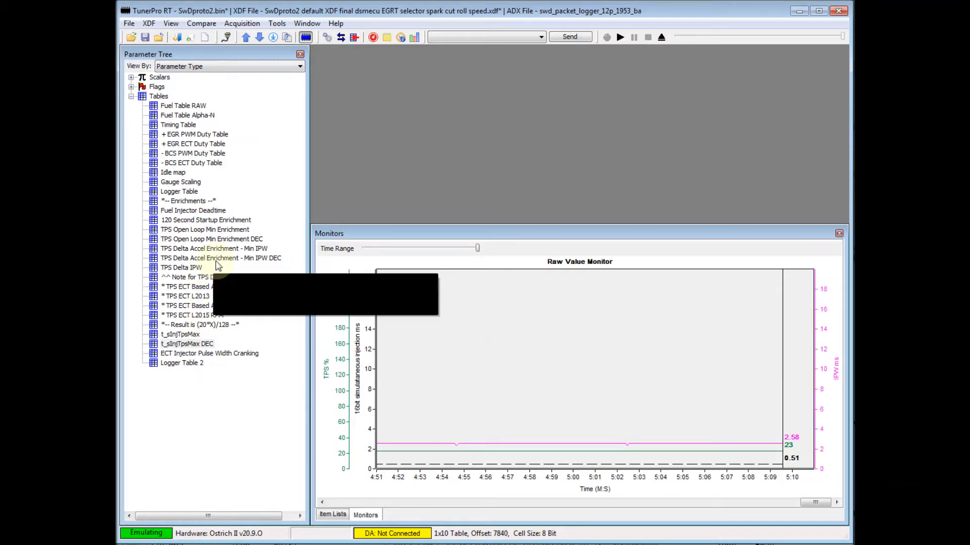
double_click(221, 261)
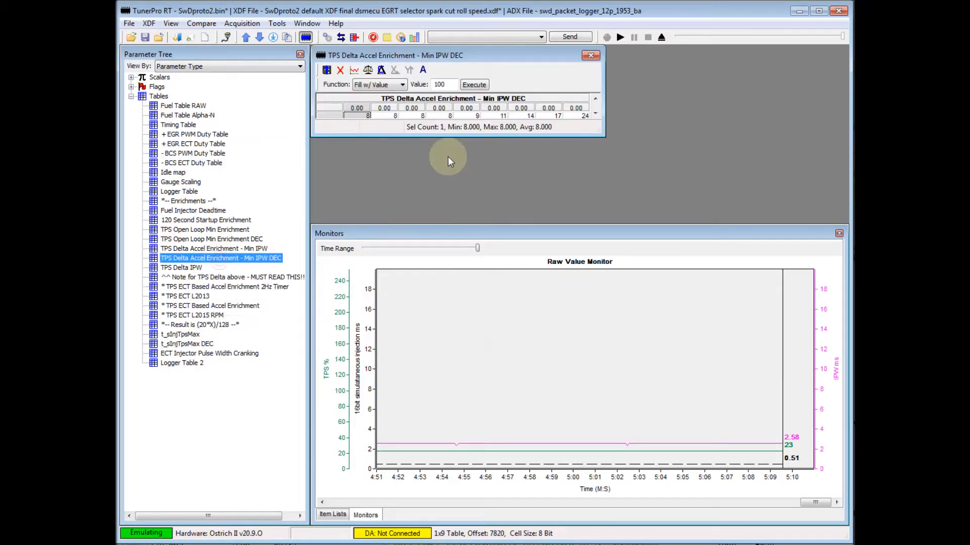
left_click_drag(445, 56, 470, 105)
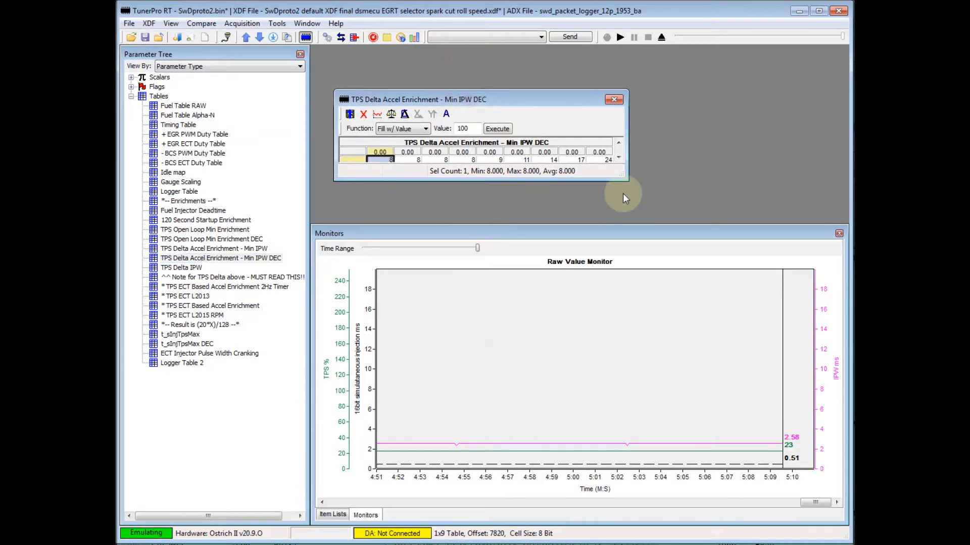
left_click_drag(626, 182, 676, 194)
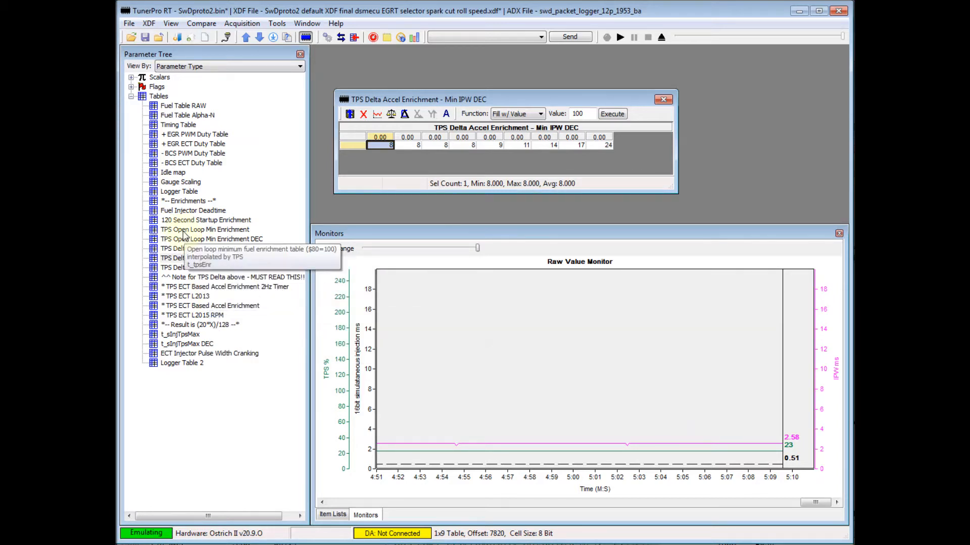
double_click(202, 220)
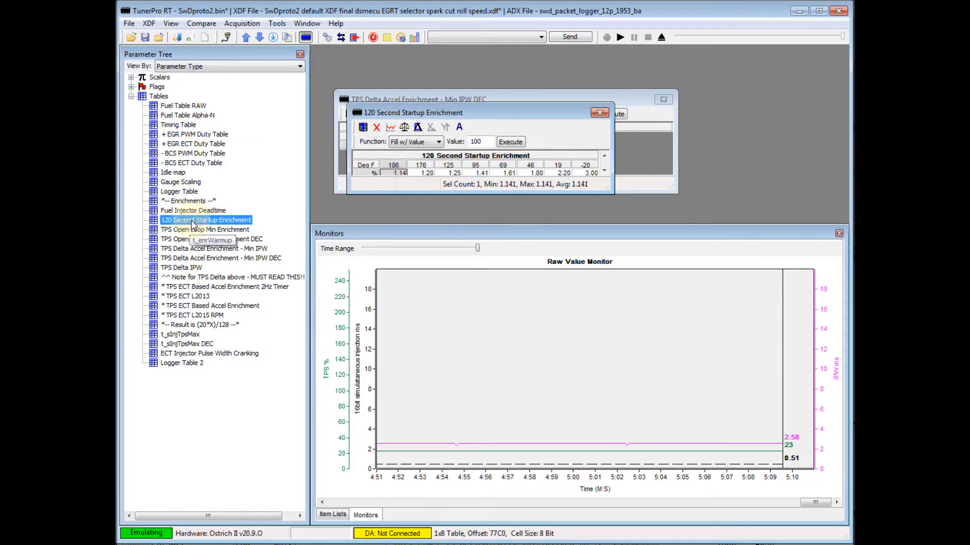
left_click(605, 115)
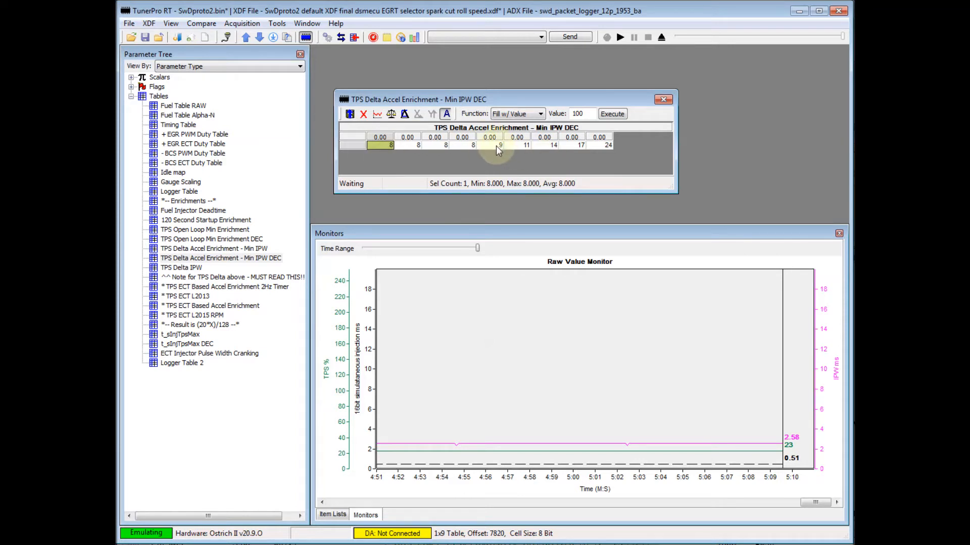
Switch off cell tracing in the table, then reopen the Raw Value Monitor with data acquisition connected.
left_click(447, 115)
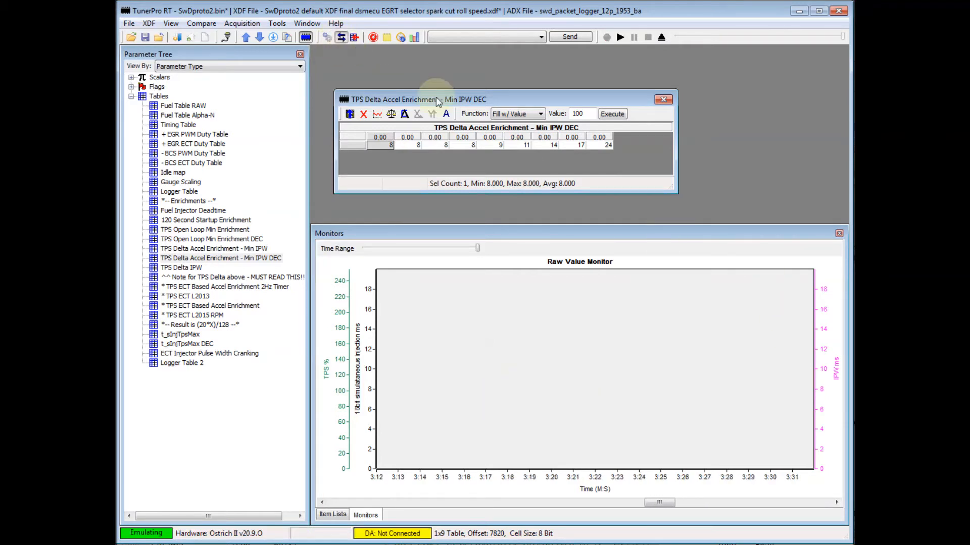
left_click(839, 234)
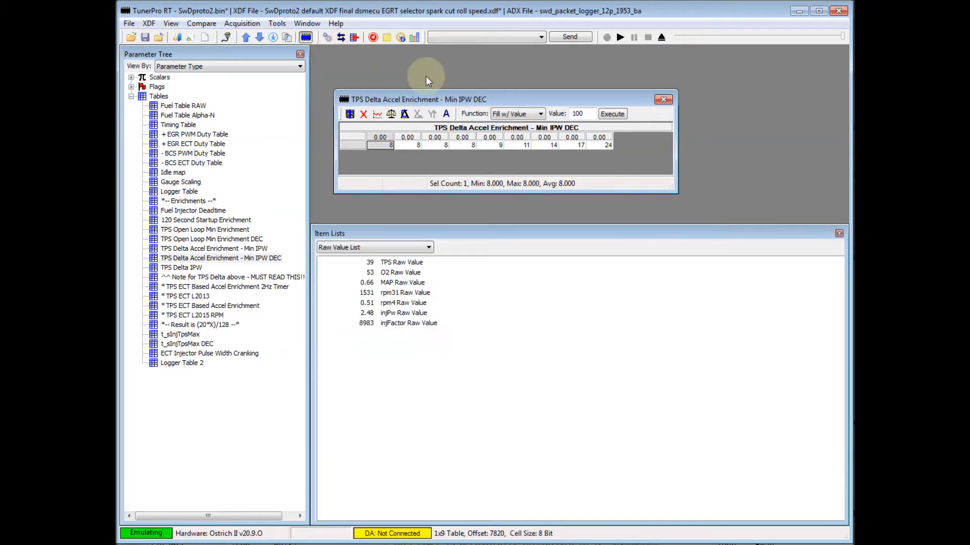
left_click(416, 41)
left_click(342, 38)
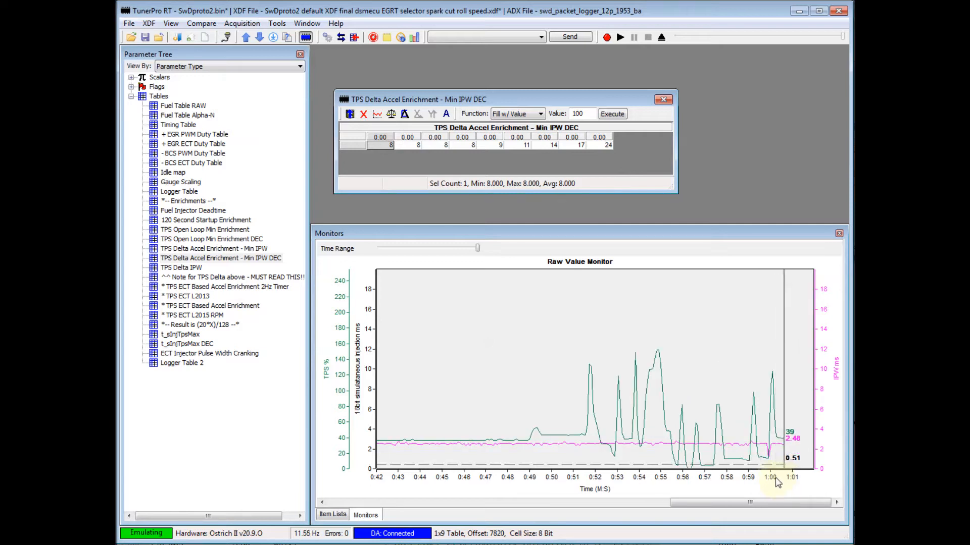
Fill all nine cells of the TPS Delta Accel Enrichment - Min IPW DEC table with 20 and save the table.
left_click(382, 147)
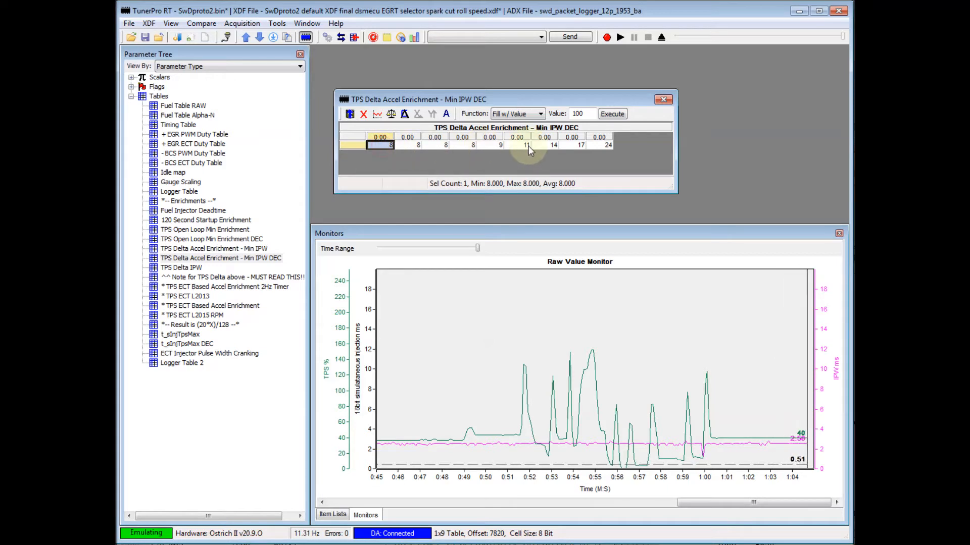
left_click_drag(389, 147, 604, 145)
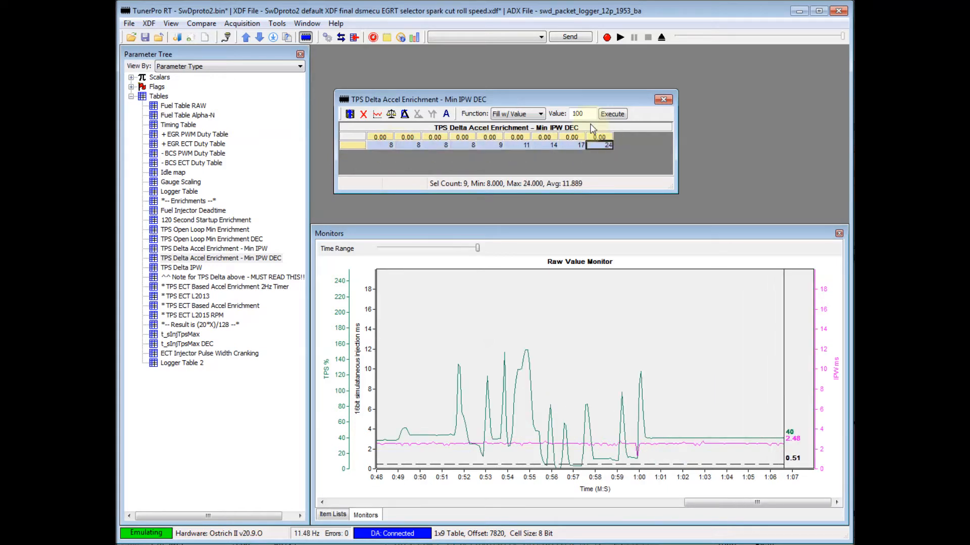
type("20")
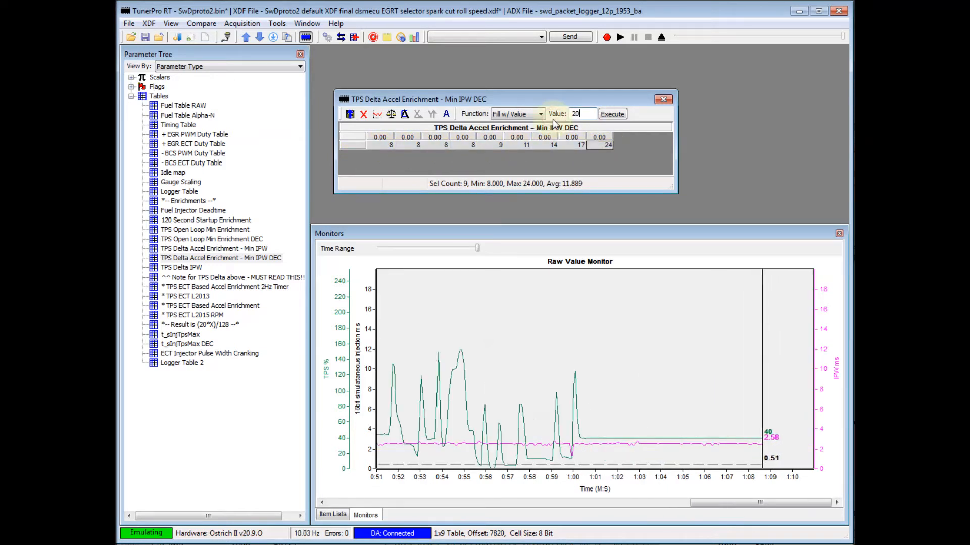
left_click(611, 114)
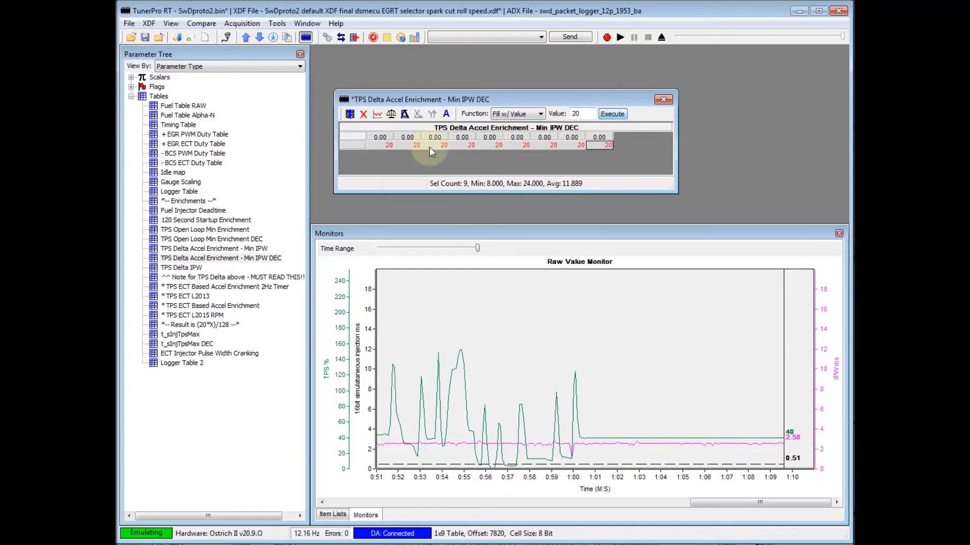
left_click(350, 114)
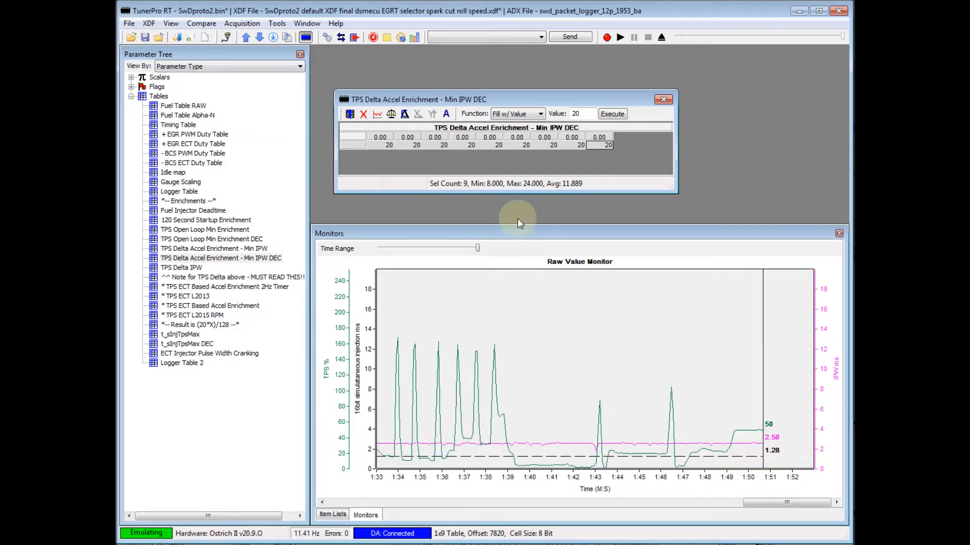
Fill all nine cells of the TPS Delta Accel Enrichment - Min IPW DEC table with 30 and save the table.
left_click_drag(380, 146, 599, 145)
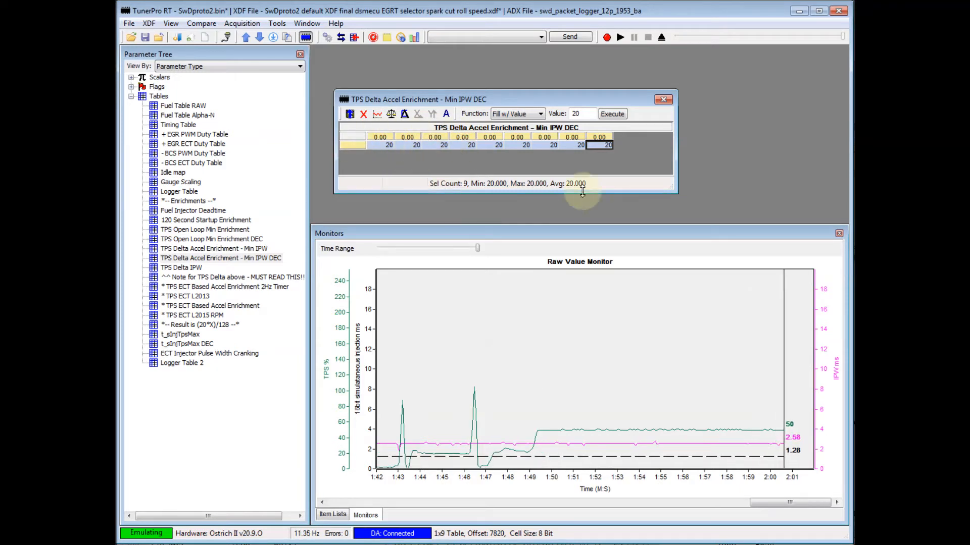
double_click(579, 113)
type("30")
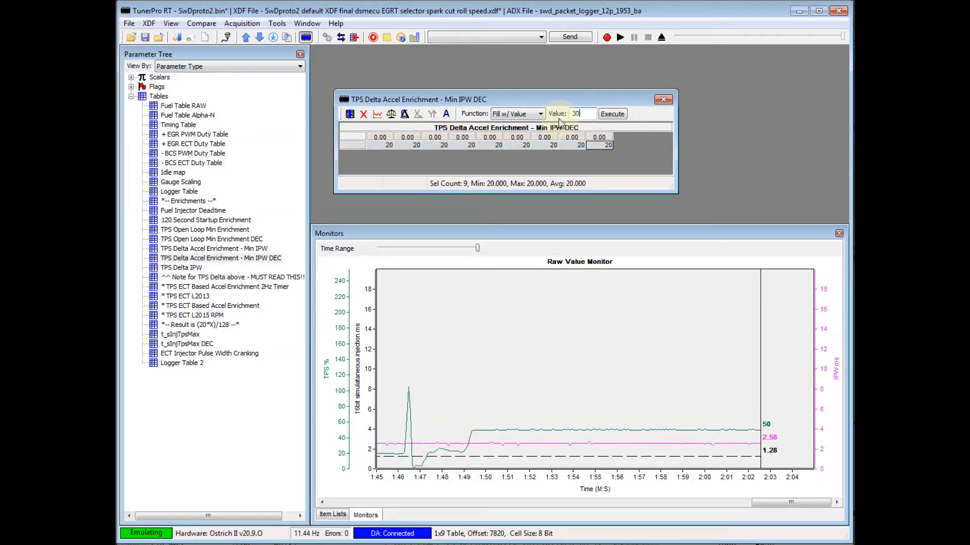
left_click(613, 114)
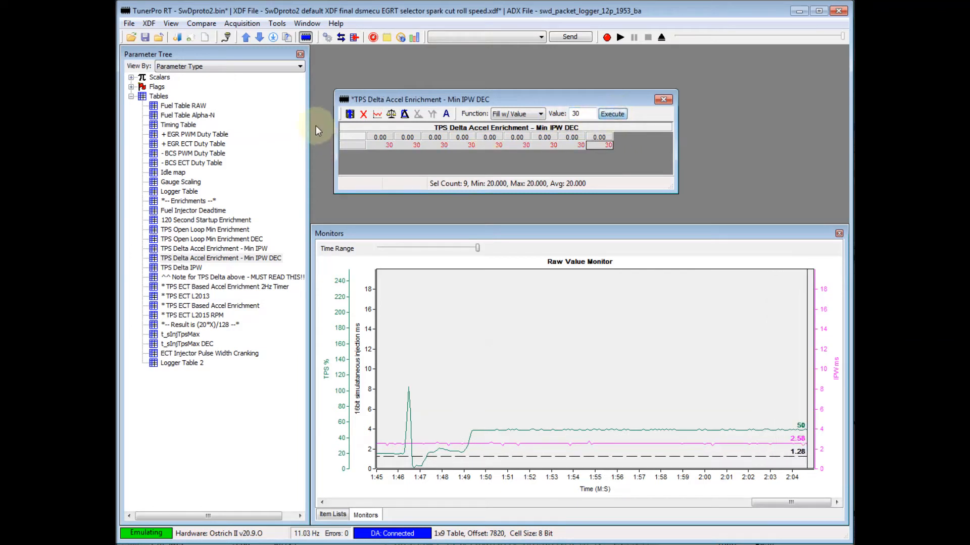
left_click(349, 114)
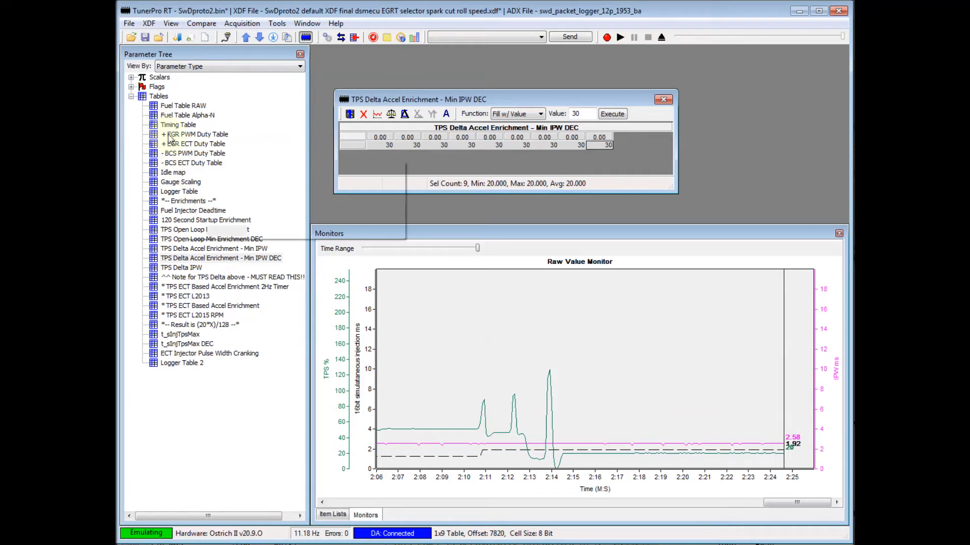
Check the TPS simInj cap CMP and TPS simInj cap LDAA scalars, close both and collapse the scalars list.
left_click(131, 77)
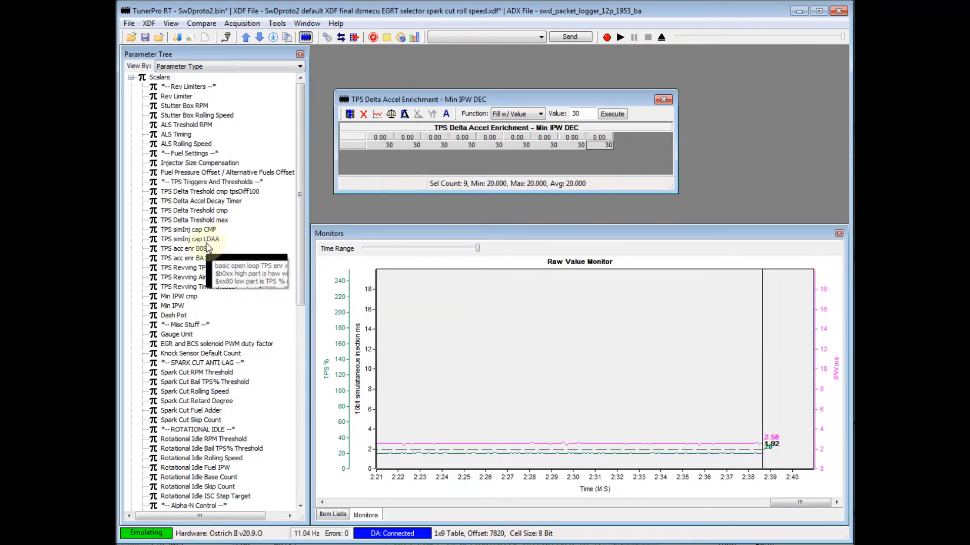
double_click(197, 231)
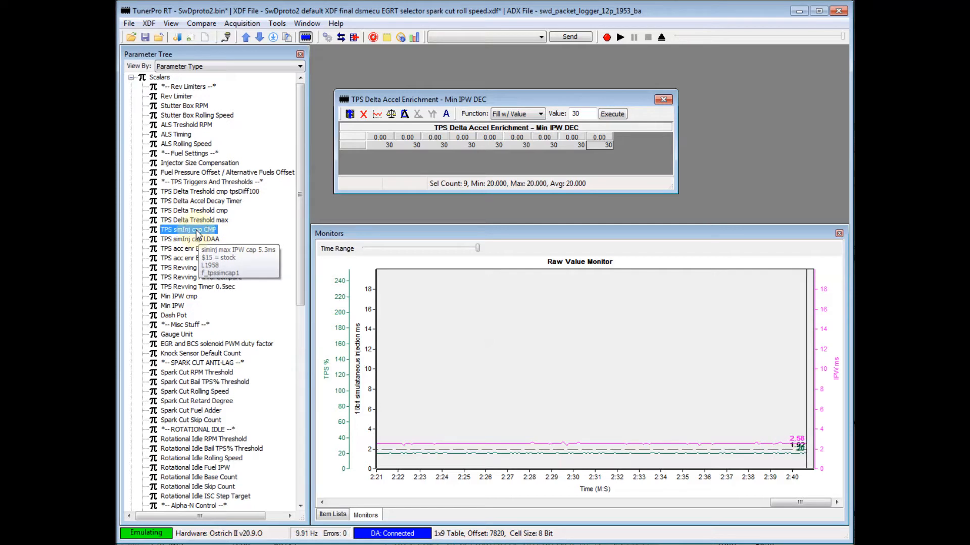
double_click(208, 241)
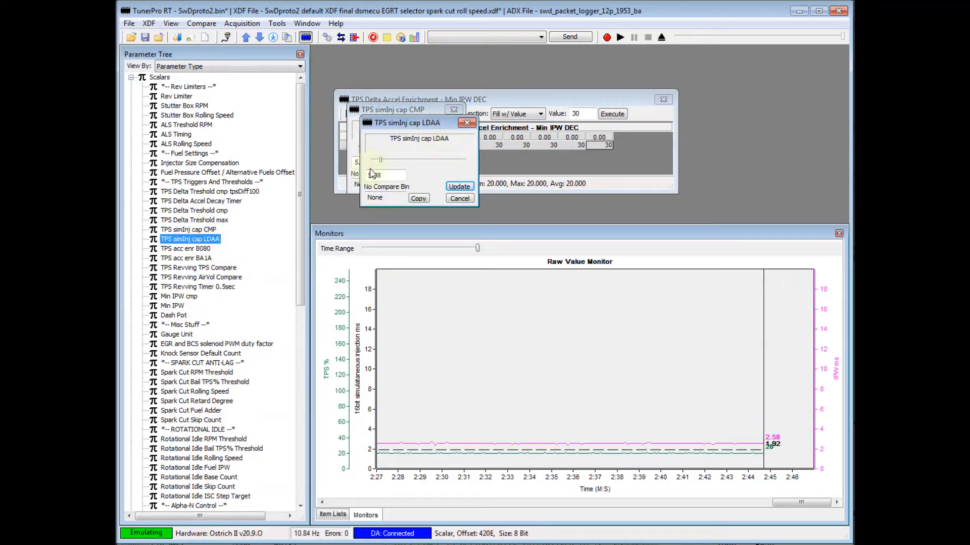
left_click(466, 124)
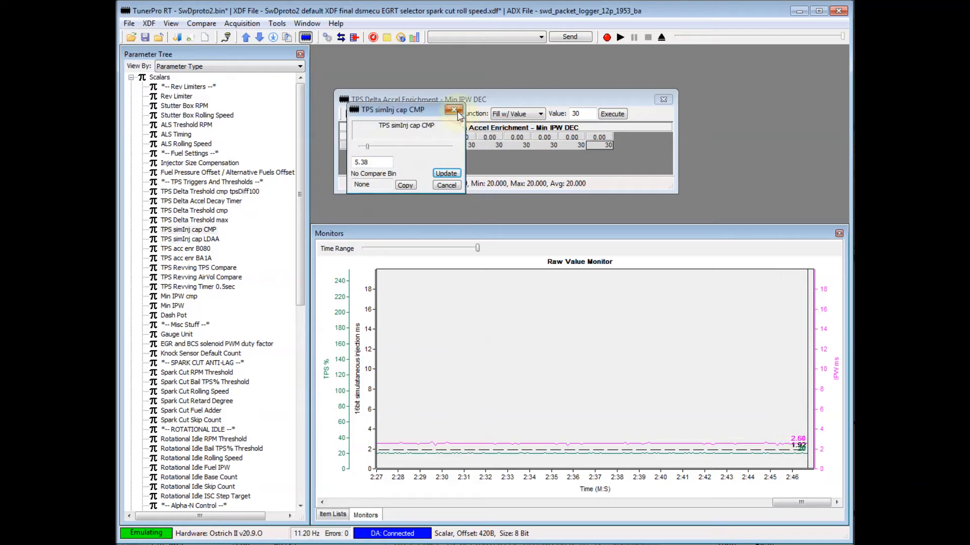
left_click(453, 109)
scroll(287, 238, "up", 10)
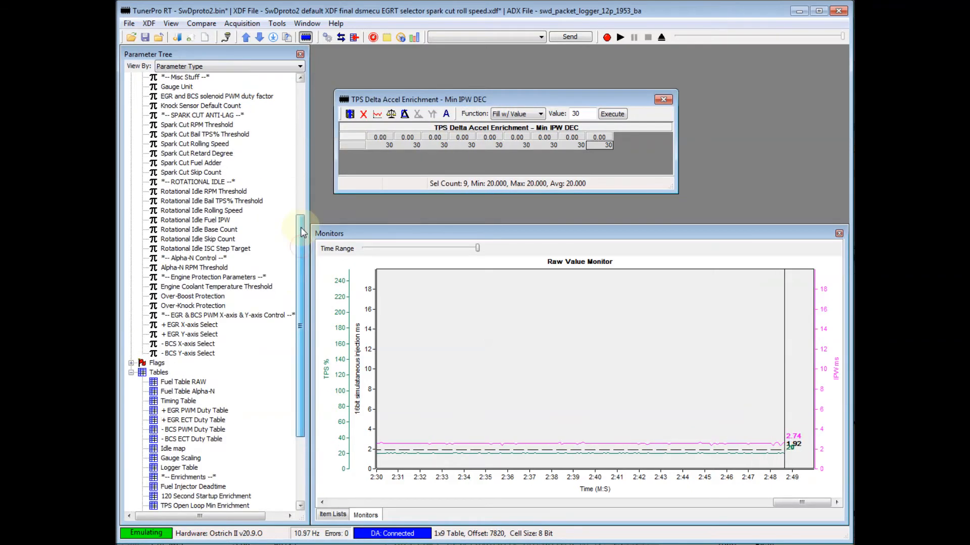
left_click(131, 77)
Fill all nine cells of the Min IPW DEC enrichment table with 100 and save the table.
left_click_drag(389, 145, 605, 145)
left_click(591, 116)
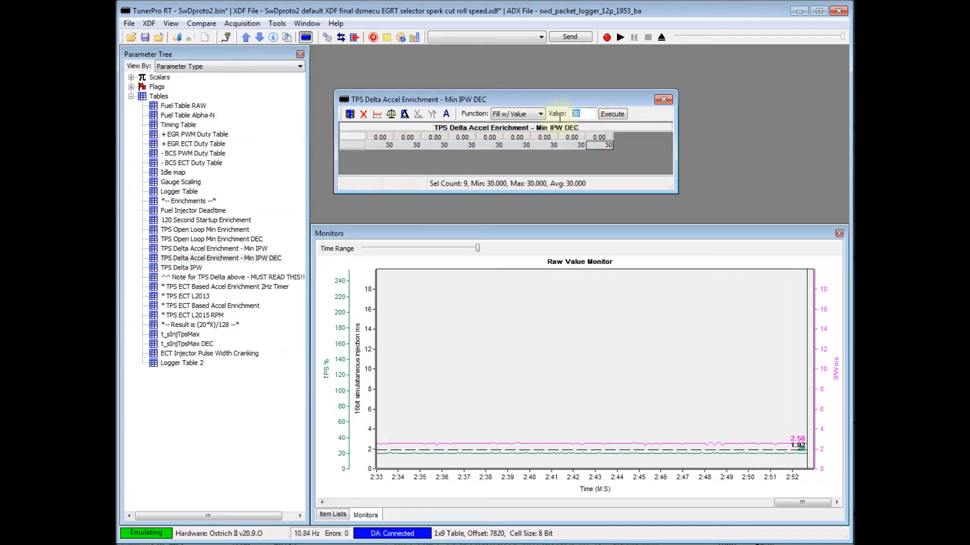
type("100")
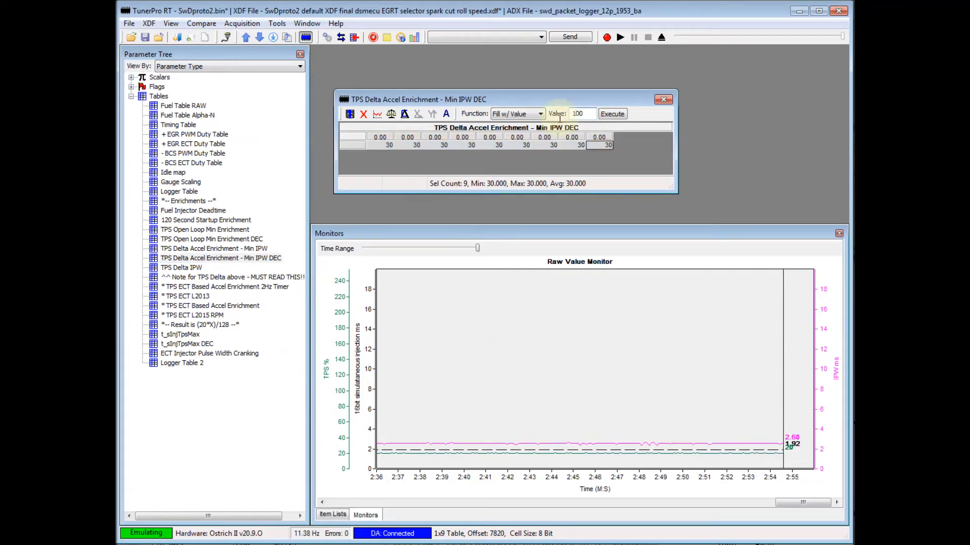
left_click(612, 113)
left_click(350, 114)
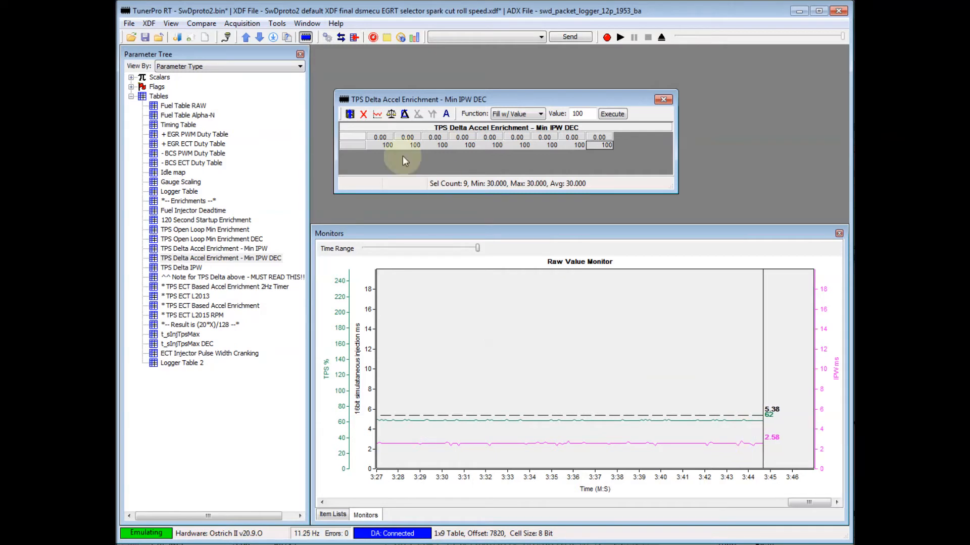
Fill all nine cells of the Min IPW DEC enrichment table with 40 and save the table.
left_click_drag(377, 144, 599, 145)
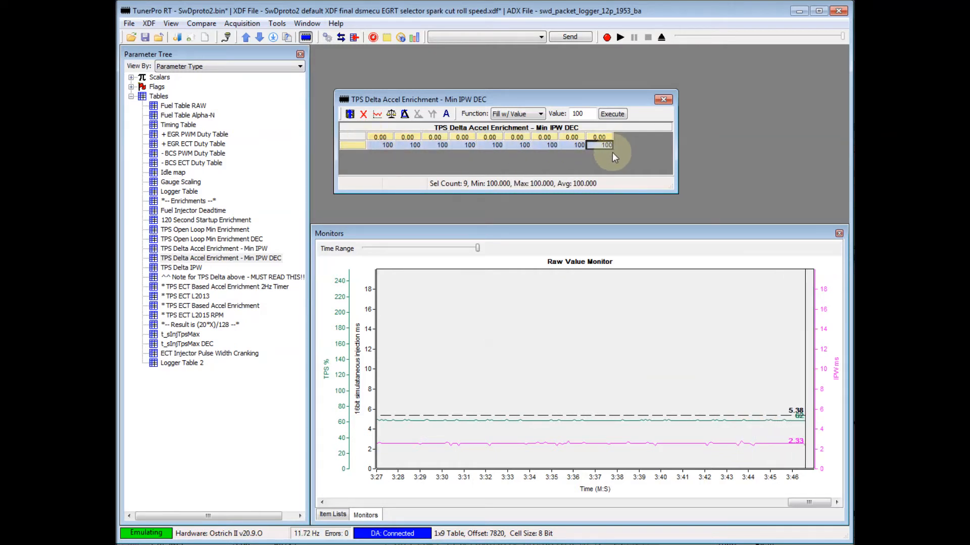
double_click(581, 114)
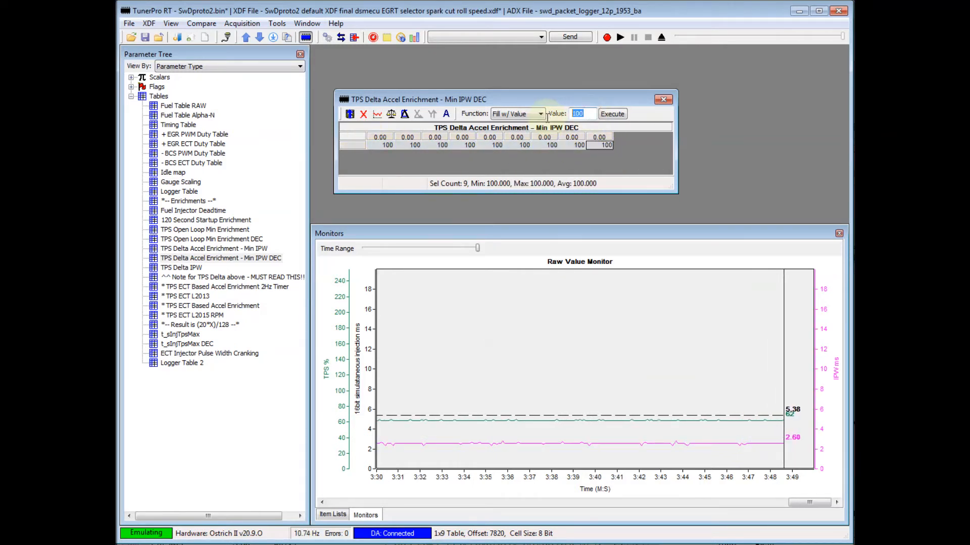
type("40")
left_click(613, 115)
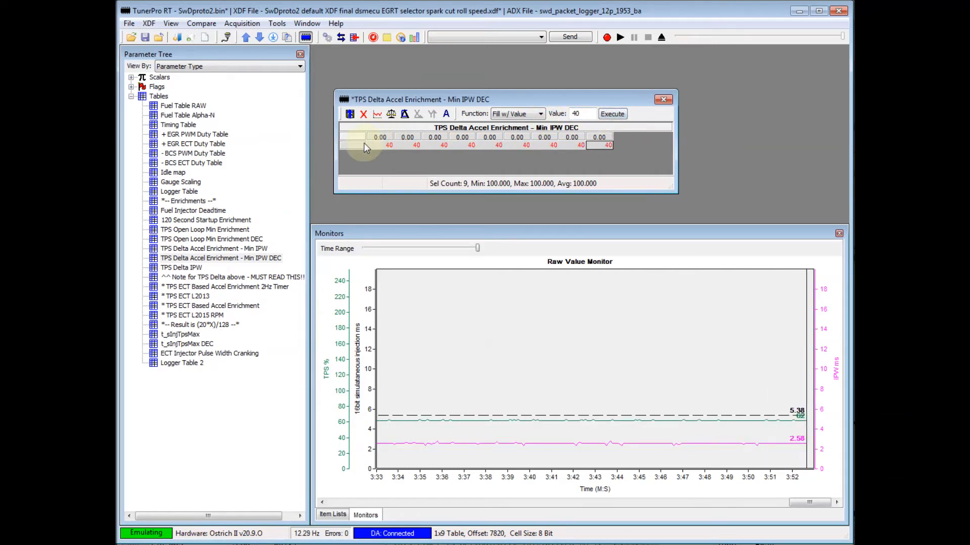
left_click(349, 115)
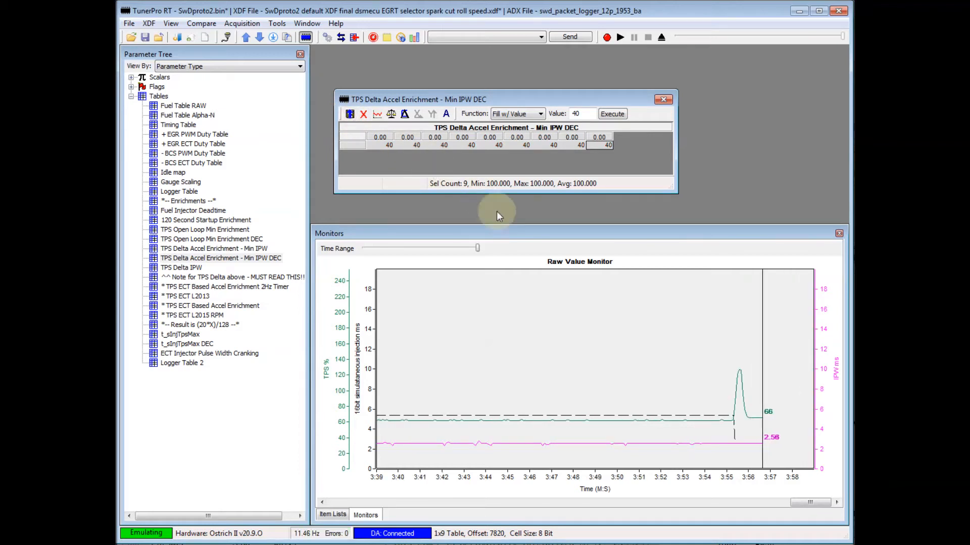
Set every cell of the Min IPW DEC enrichment table back to 30 and save the table.
double_click(566, 117)
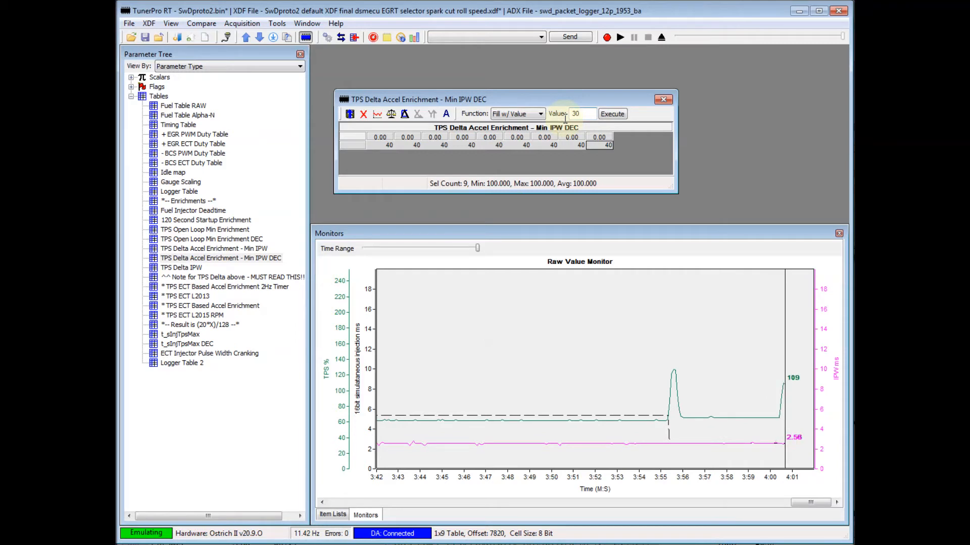
left_click(609, 115)
left_click(349, 114)
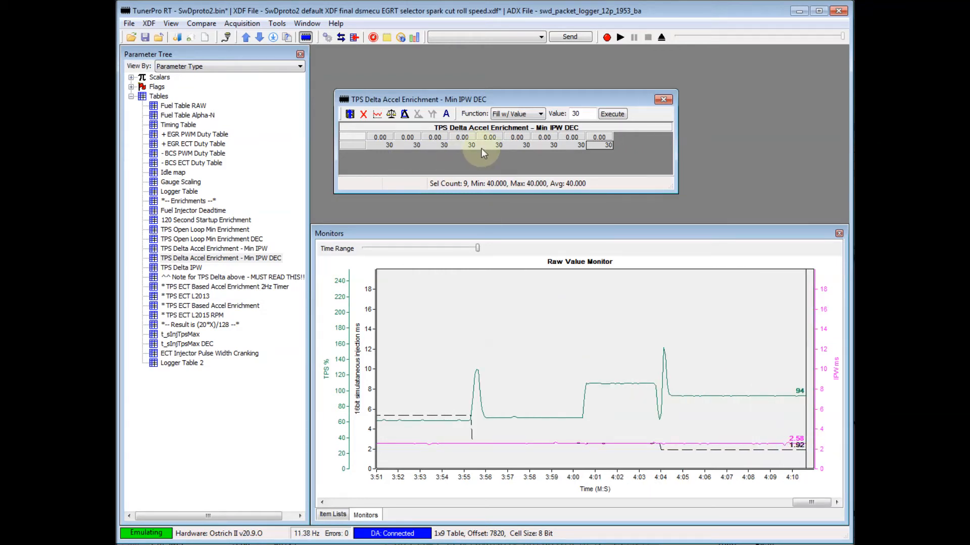
Fill all nine cells of the Min IPW DEC enrichment table with 40 and save the table again.
left_click_drag(383, 144, 486, 145)
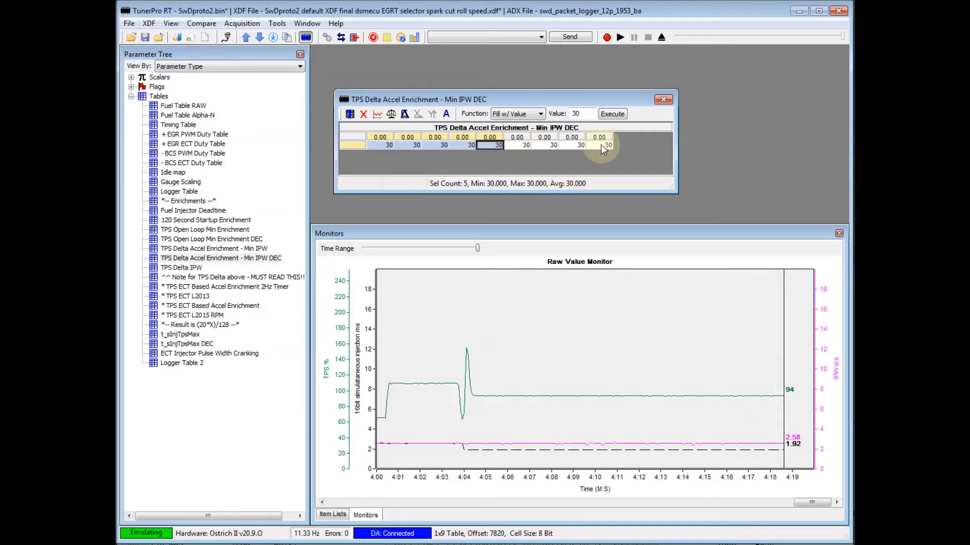
left_click_drag(601, 145, 365, 150)
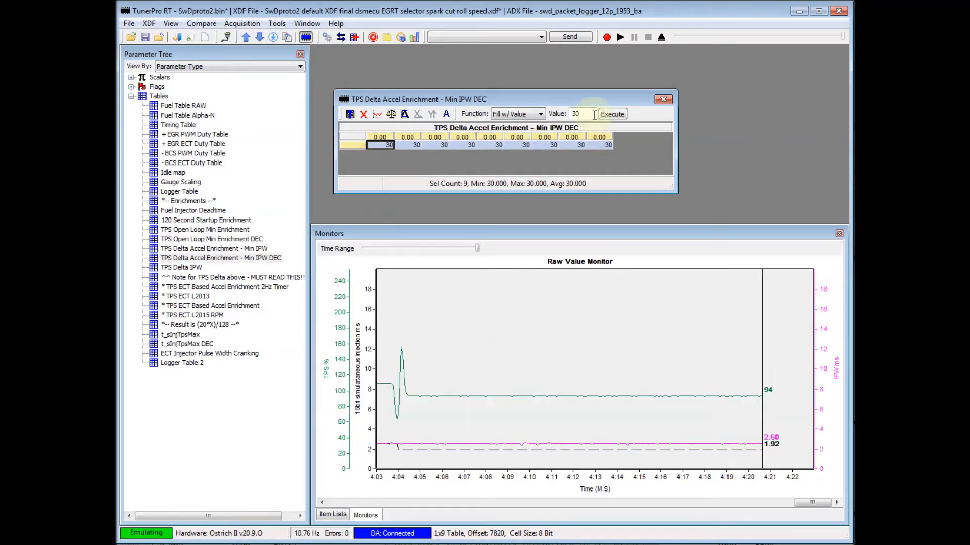
double_click(576, 114)
type("4")
left_click(613, 114)
left_click(347, 113)
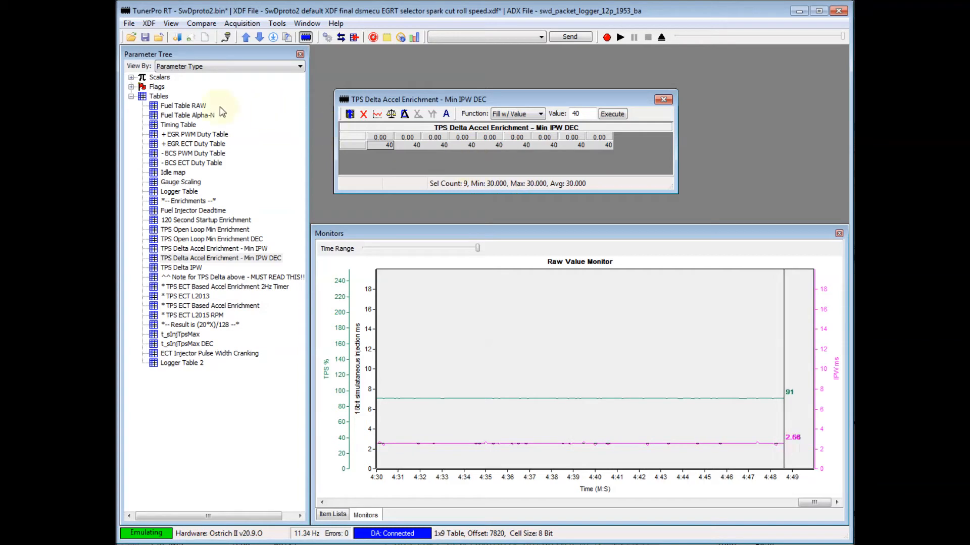
Review the Fuel Table RAW values, then close it and the Min IPW DEC table.
double_click(194, 107)
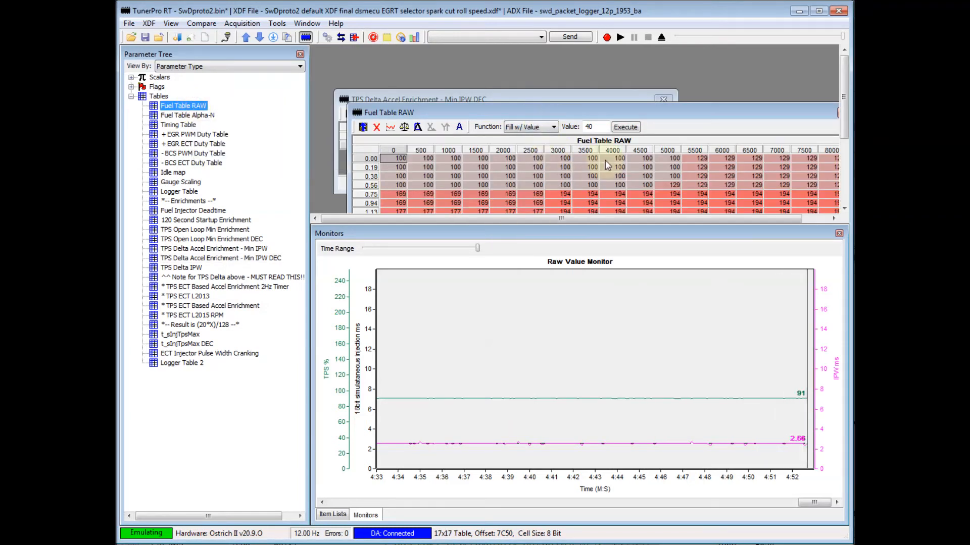
left_click_drag(675, 113, 640, 69)
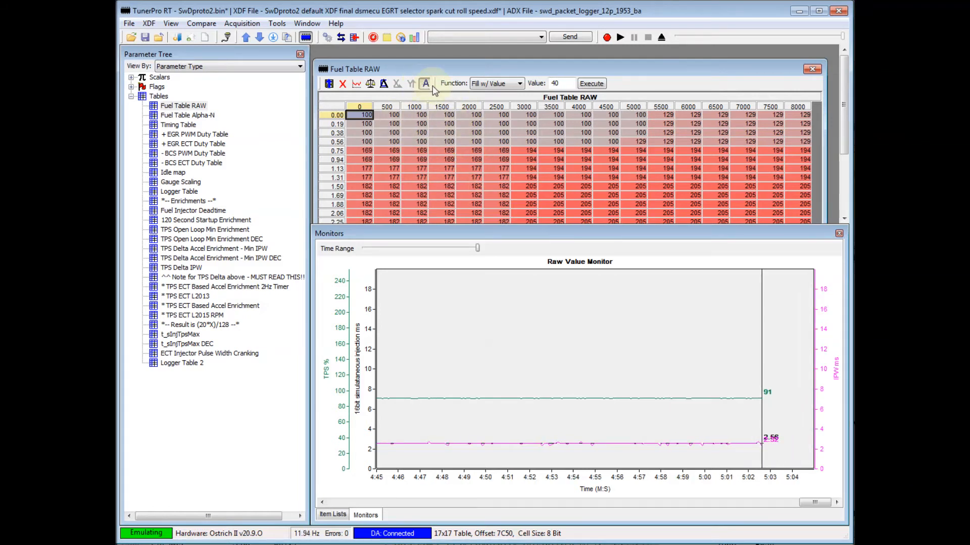
left_click(812, 69)
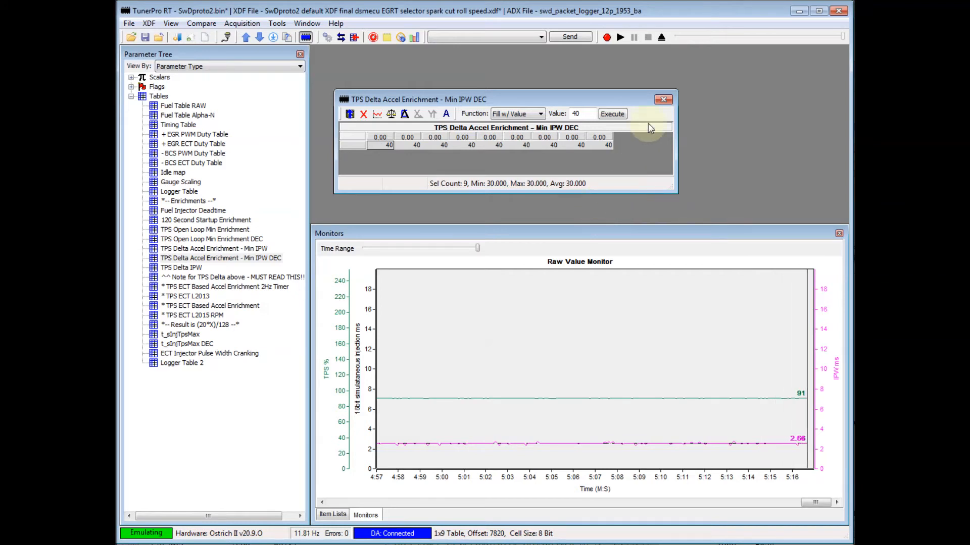
left_click(663, 99)
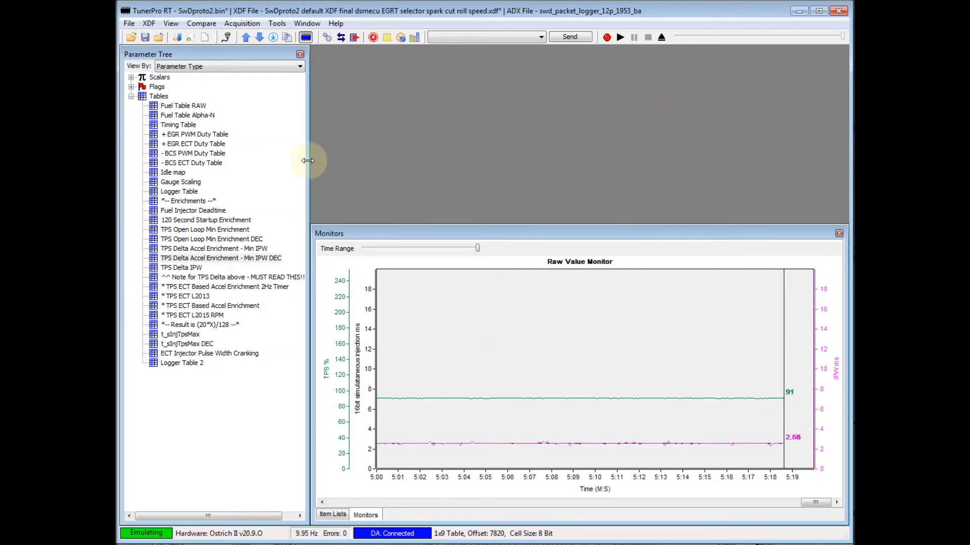
Collapse the tables list, expand the flags and open the TPS Lean Tip-in CEL And Countermeasure flag.
left_click(131, 96)
left_click(131, 86)
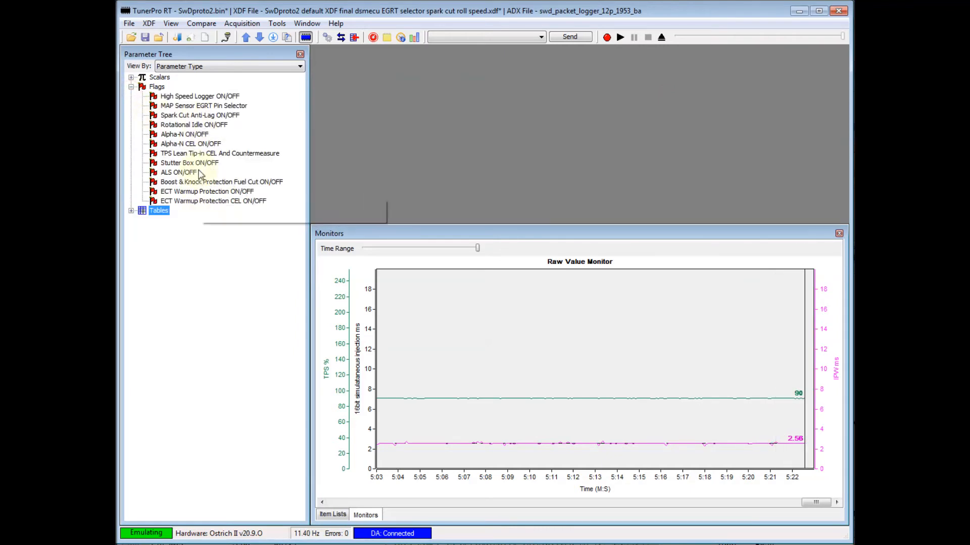
left_click(201, 154)
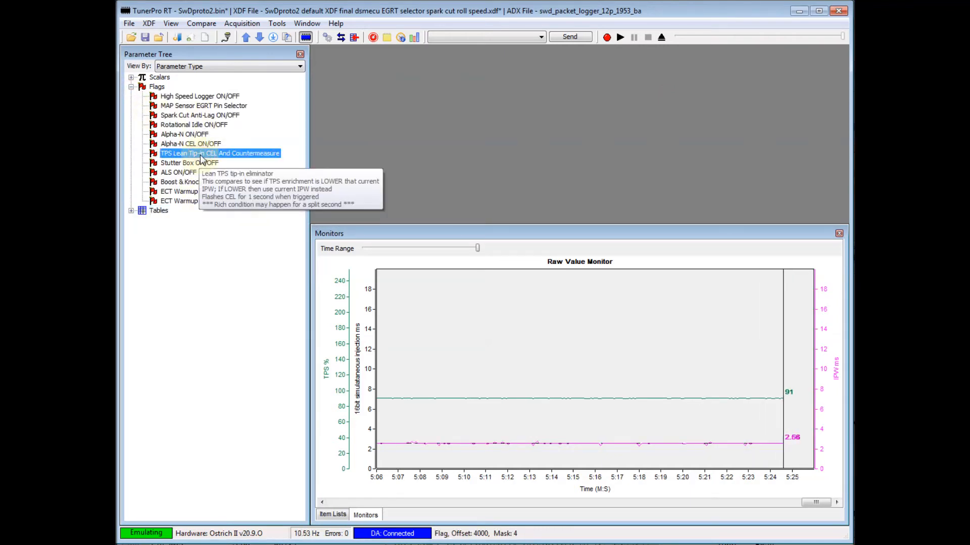
double_click(201, 155)
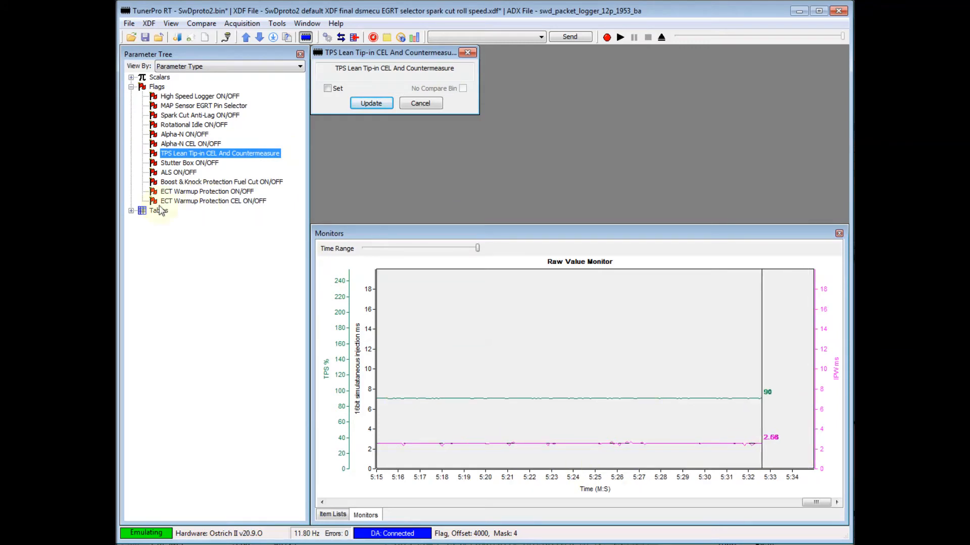
Reopen the TPS Delta Accel Enrichment - Min IPW DEC table, fill all nine cells with 10 and save it.
left_click(131, 211)
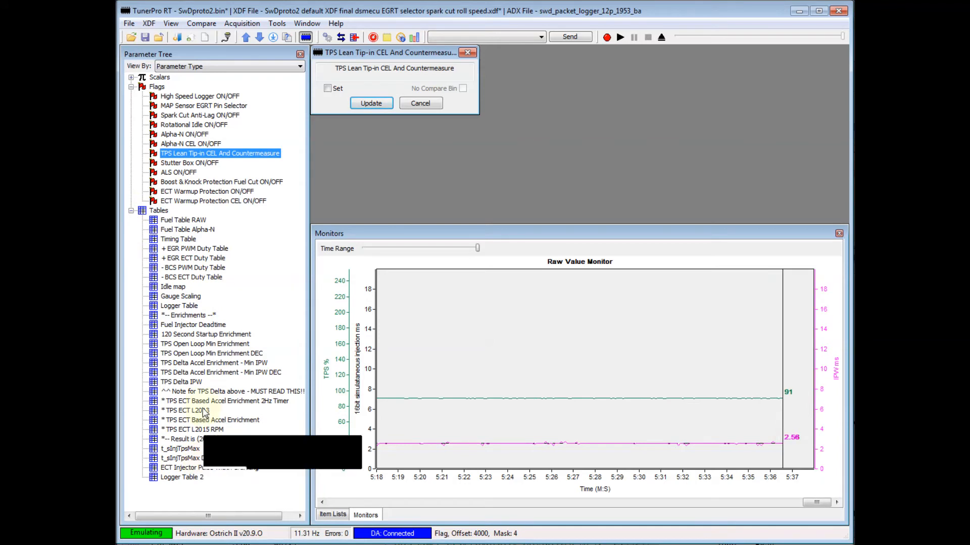
double_click(221, 372)
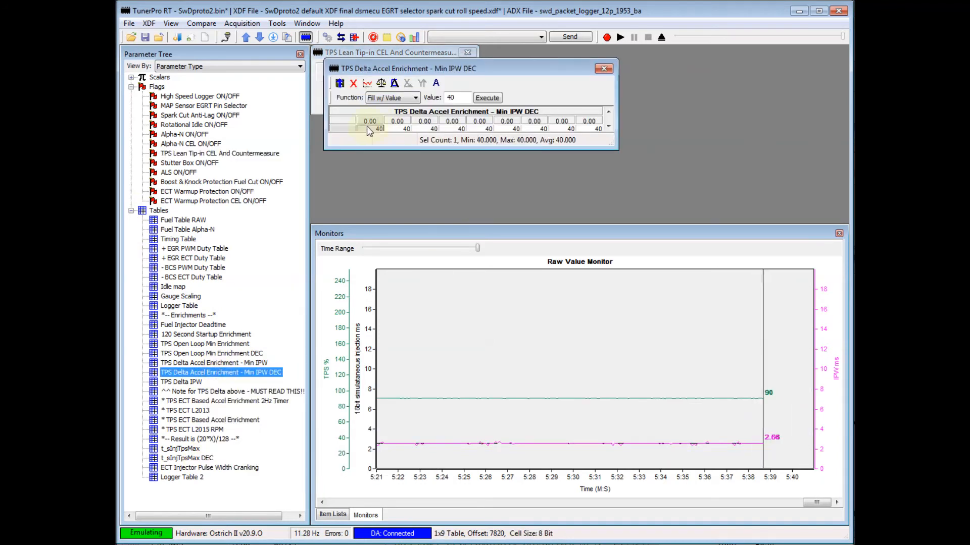
left_click_drag(617, 150, 640, 159)
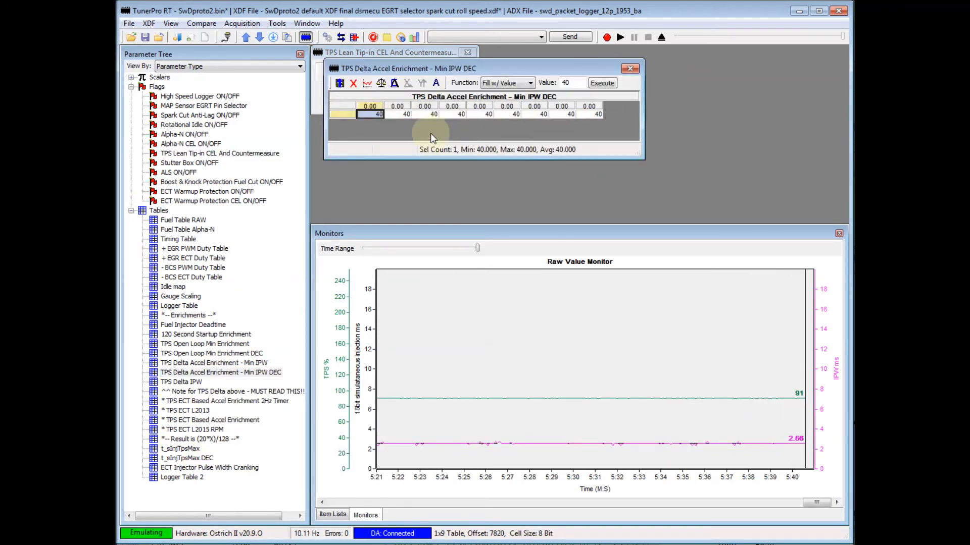
left_click_drag(374, 116, 592, 120)
left_click_drag(573, 83, 553, 93)
type("10")
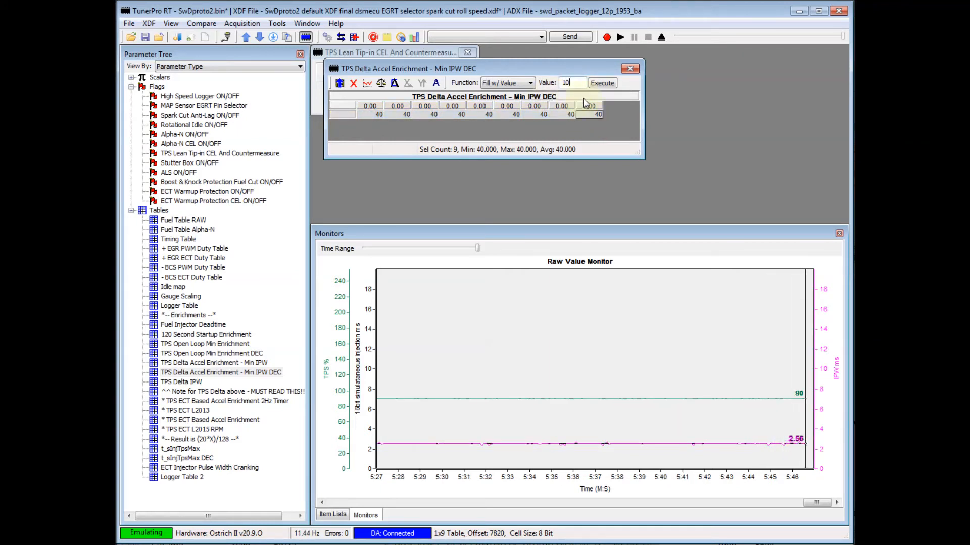
left_click(602, 83)
left_click(340, 85)
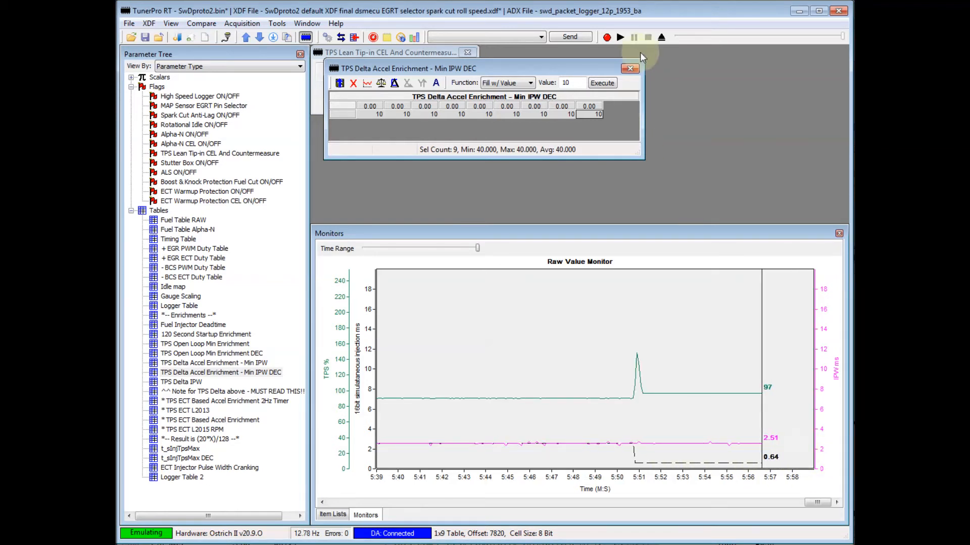
Close the Min IPW DEC table, enable the TPS Lean Tip-in CEL And Countermeasure flag and apply the update.
left_click(630, 68)
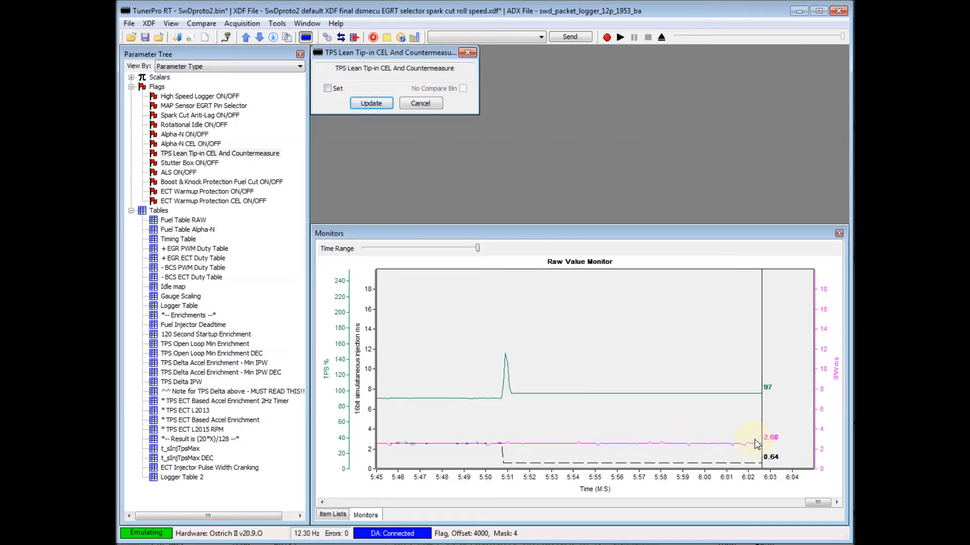
left_click(328, 90)
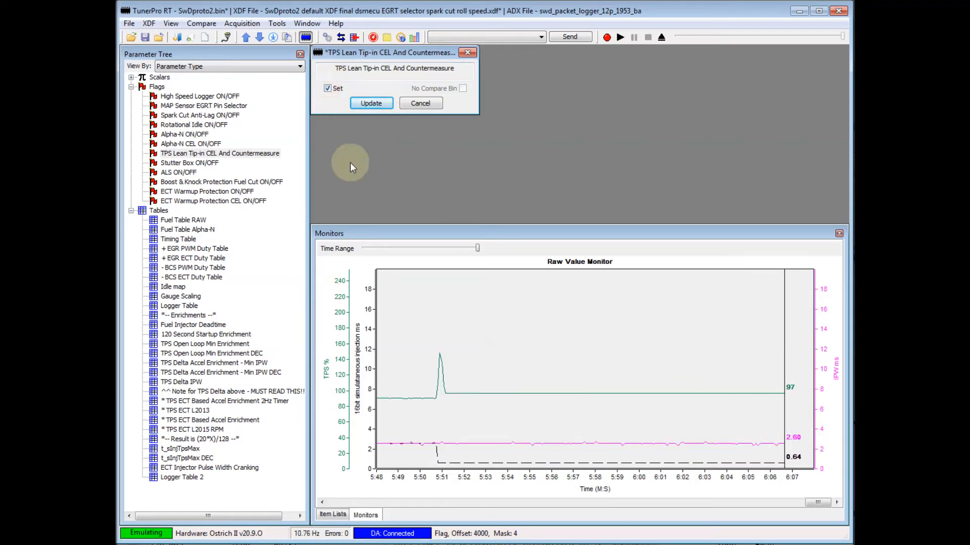
left_click(373, 105)
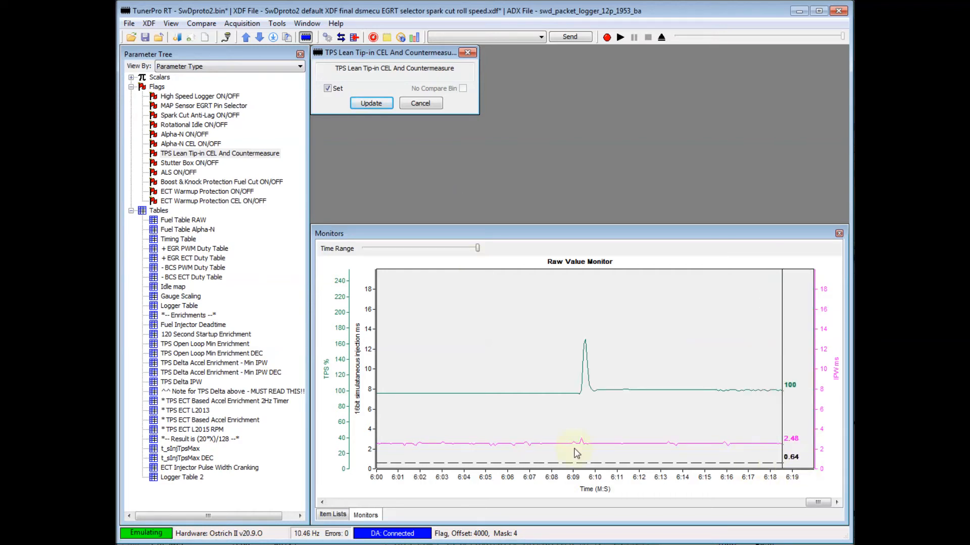
Reopen the Min IPW DEC table, fill all nine cells with 20 and save the table.
double_click(240, 374)
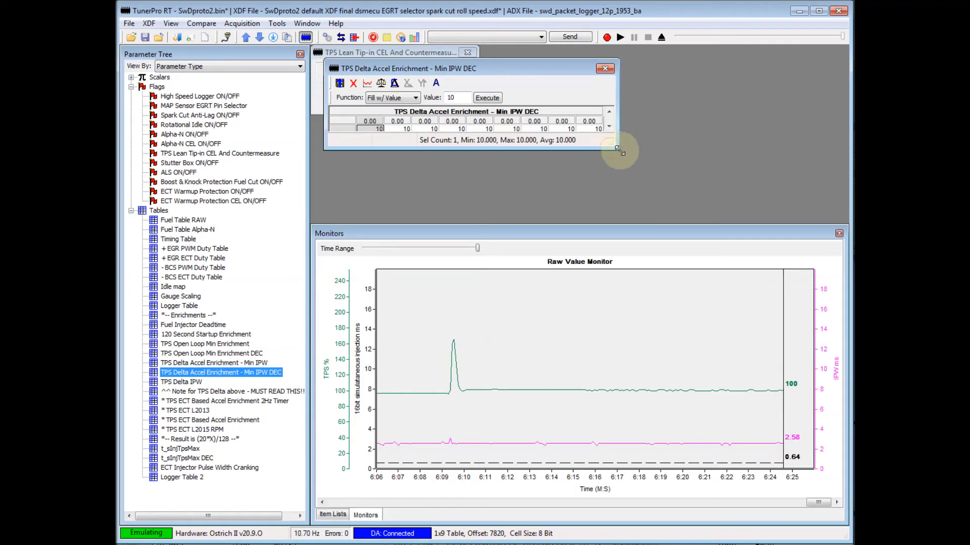
left_click_drag(618, 149, 696, 179)
left_click_drag(380, 118, 596, 114)
left_click(557, 89)
type("20")
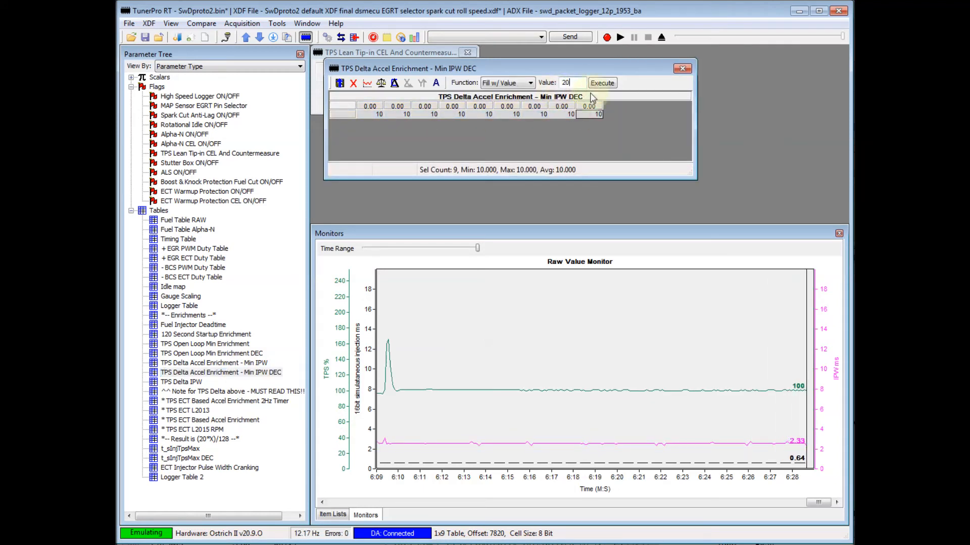
left_click(602, 83)
left_click(340, 84)
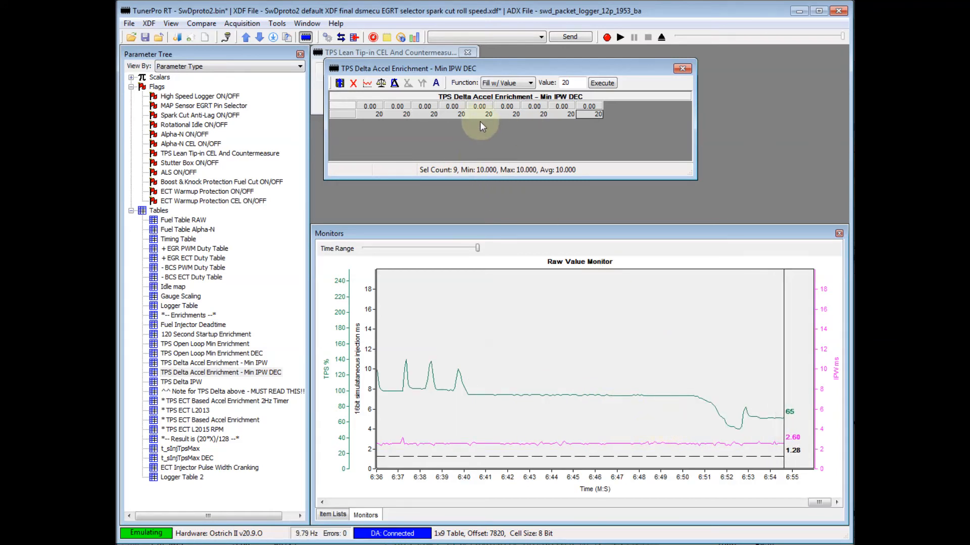
Raise every cell of the Min IPW DEC table to 30 and save the table.
double_click(566, 83)
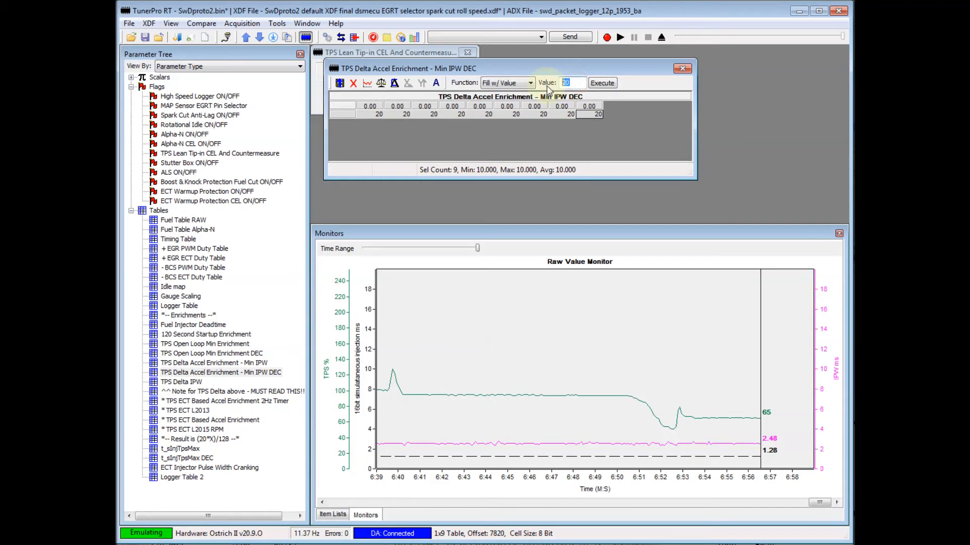
type("30")
left_click(602, 83)
left_click(339, 83)
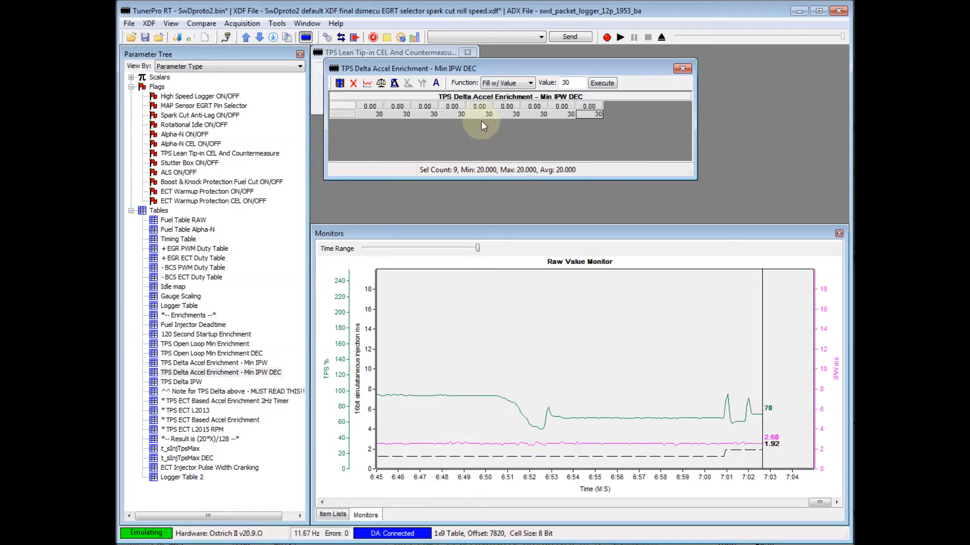
Raise every cell of the Min IPW DEC table to 40 and save the table.
left_click_drag(578, 84, 541, 87)
type("40")
left_click(602, 83)
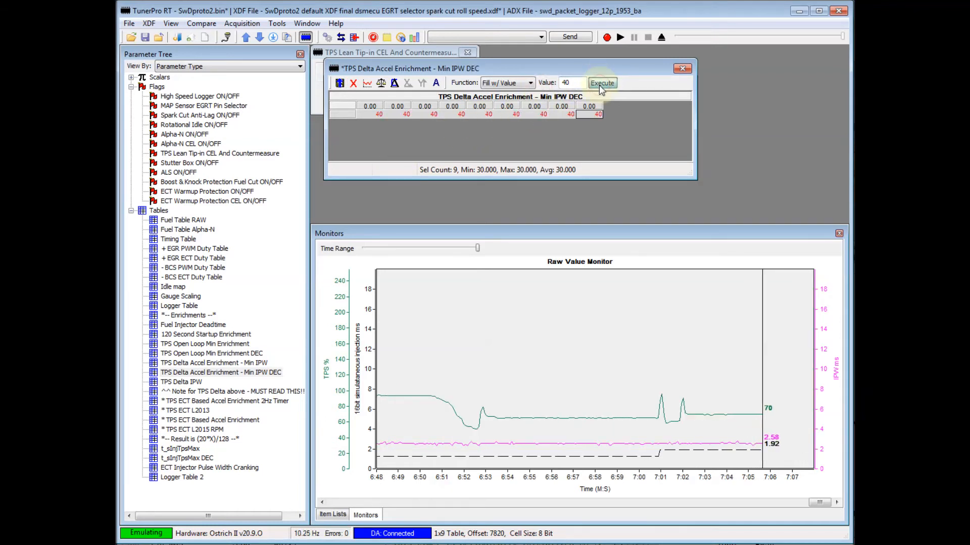
left_click(340, 83)
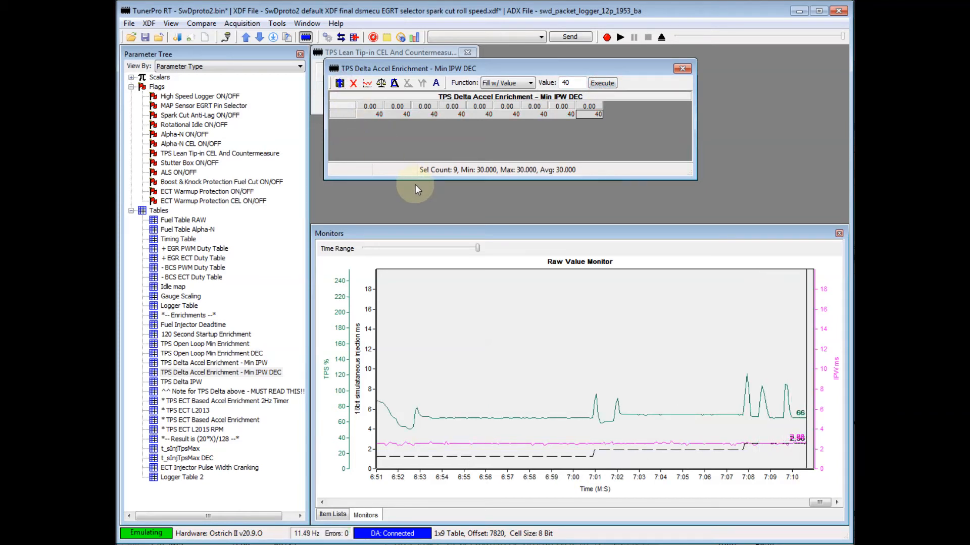
Raise every cell of the Min IPW DEC table to 45, save the table and close it.
double_click(564, 82)
type("45")
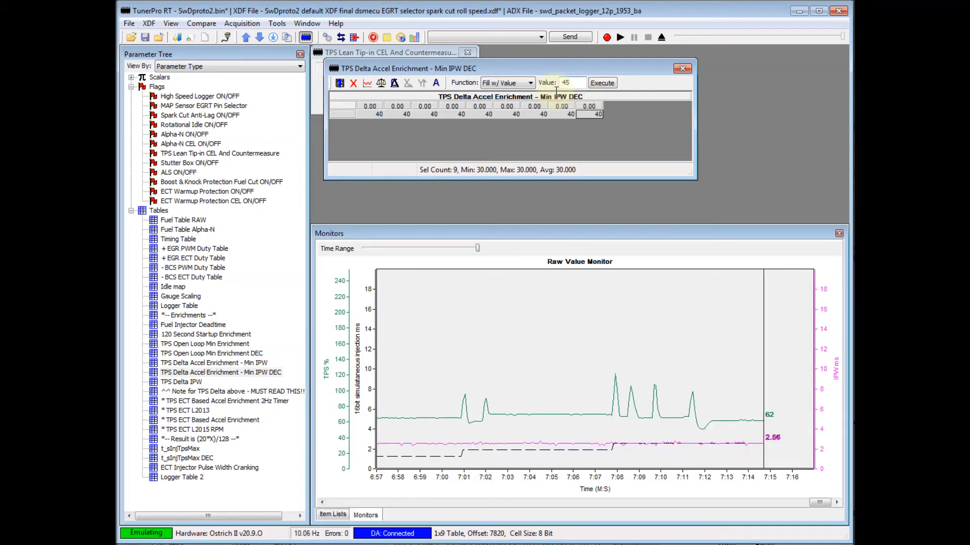
left_click(602, 83)
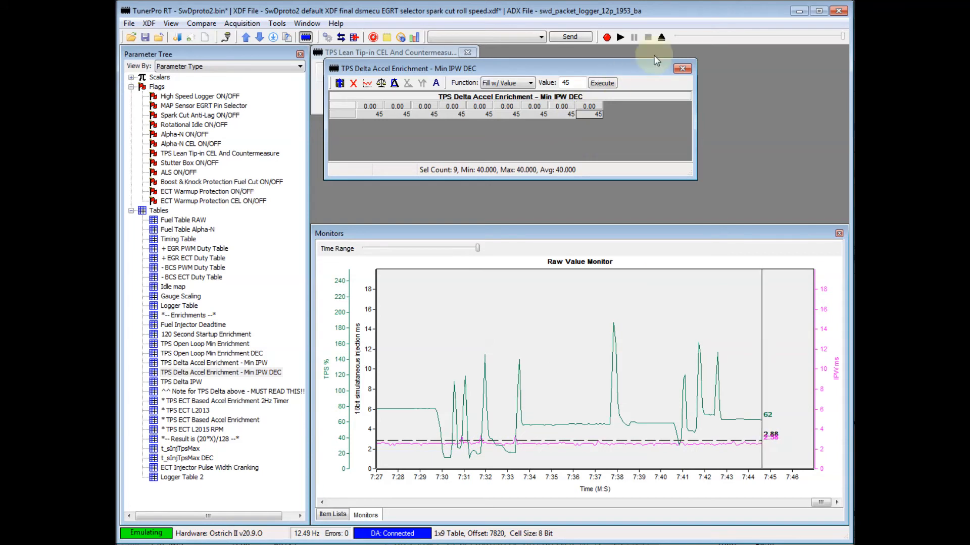
left_click(682, 68)
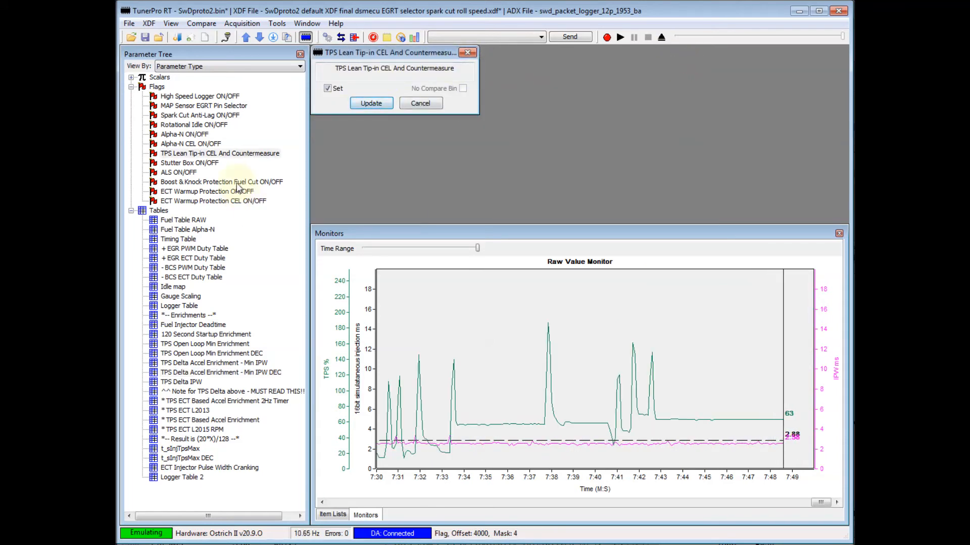
Reopen the Min IPW DEC table, enlarge its window and place it beside the TPS Lean Tip-in flag window.
left_click(247, 155)
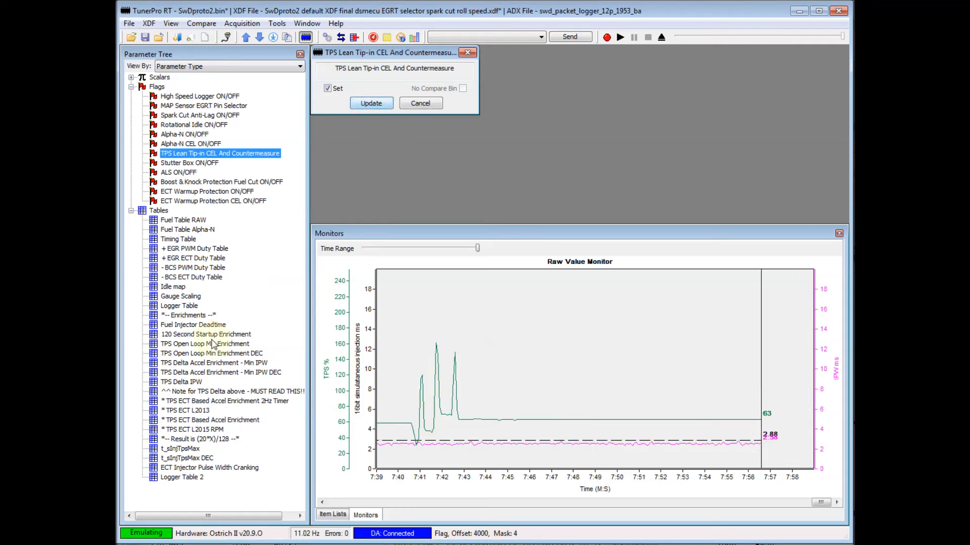
double_click(232, 373)
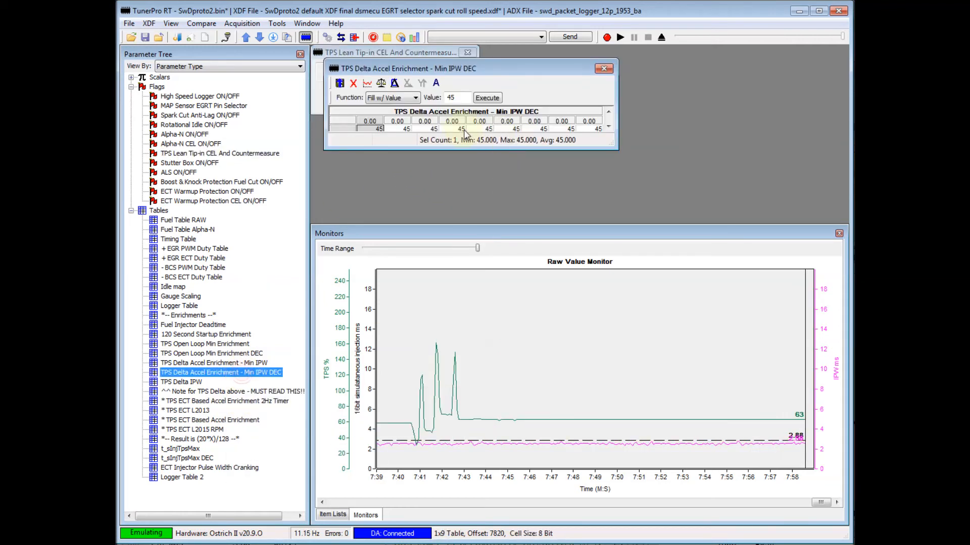
left_click_drag(615, 147, 631, 160)
left_click_drag(569, 72, 645, 108)
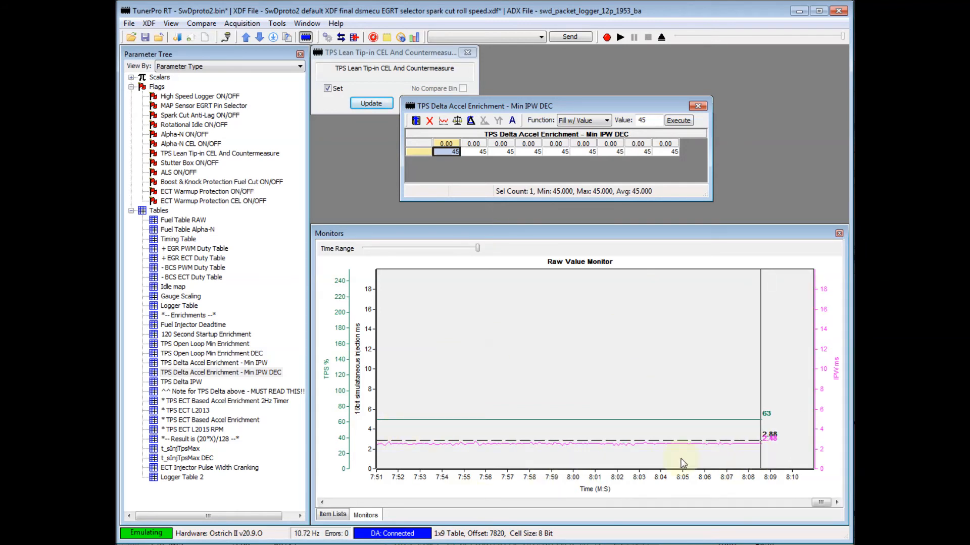
left_click_drag(516, 109, 606, 109)
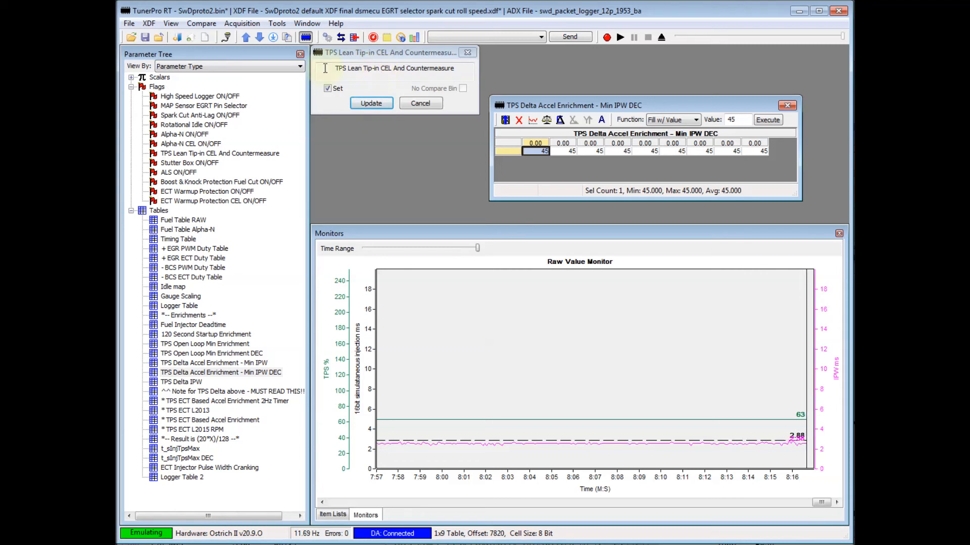
Fill every cell of the Min IPW DEC table with 25 and save the table.
left_click_drag(533, 154, 763, 160)
type("2")
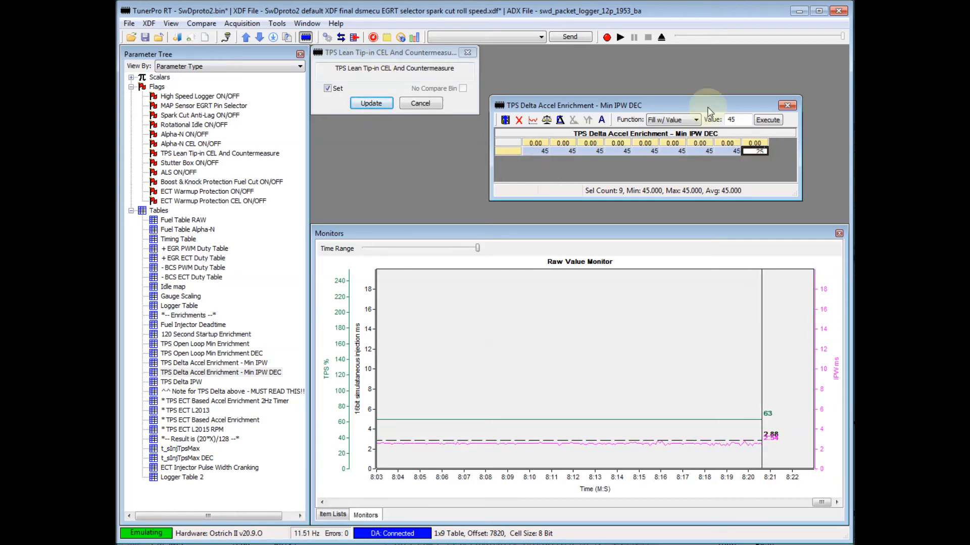
type("5")
key("Tab")
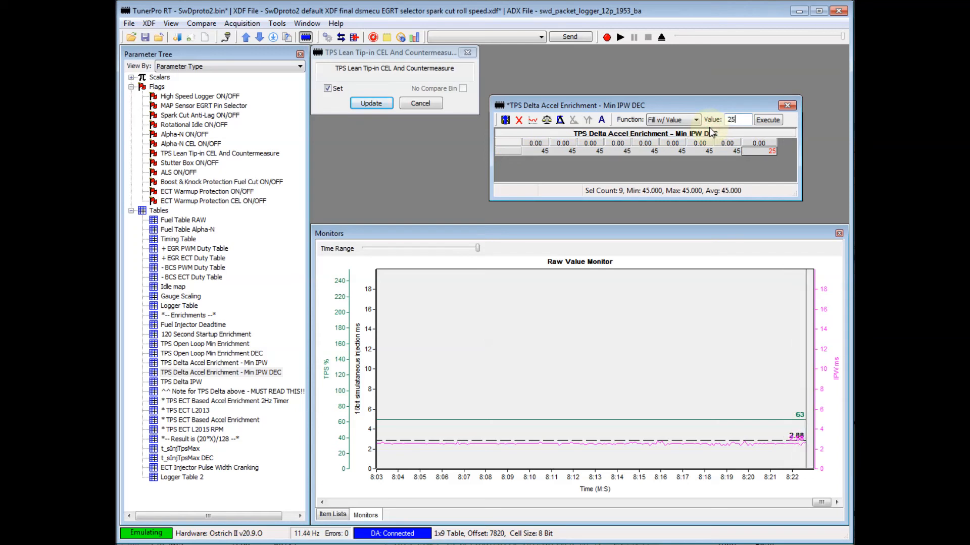
left_click(767, 120)
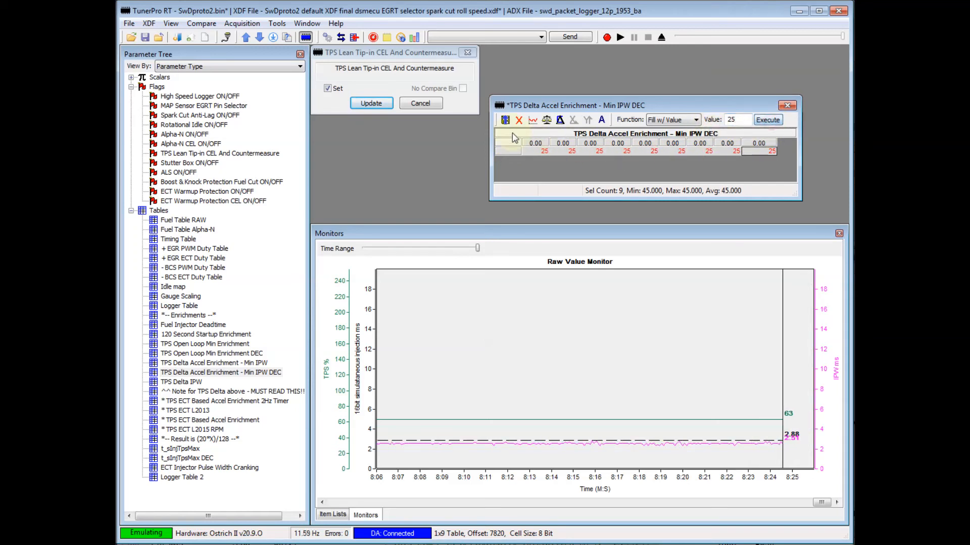
left_click(505, 119)
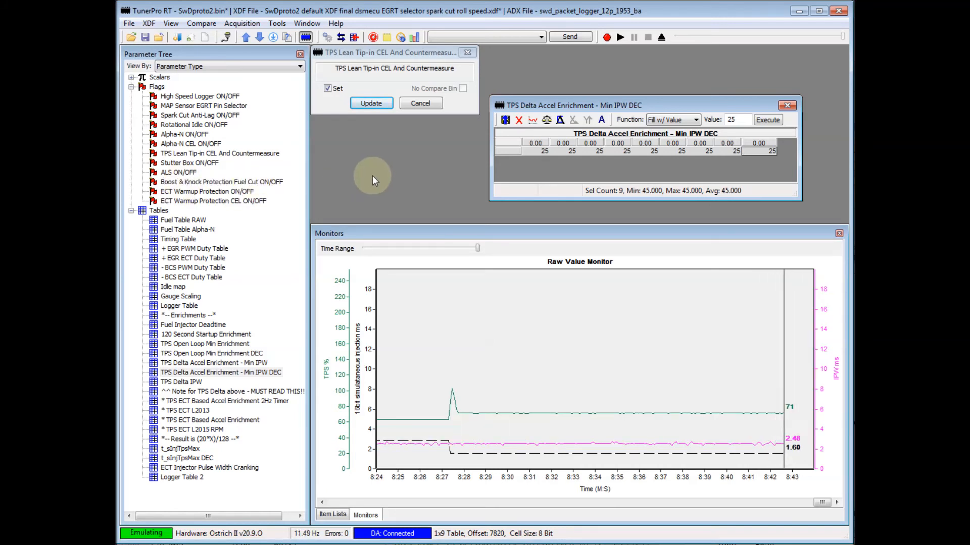
Close the flag, table and monitor windows and disconnect data acquisition.
mouse_move(273, 181)
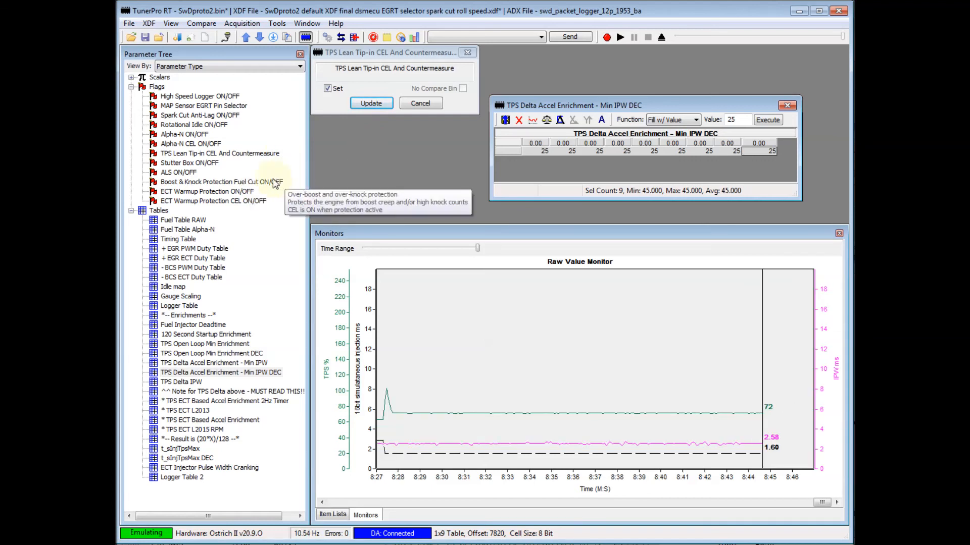
mouse_move(162, 156)
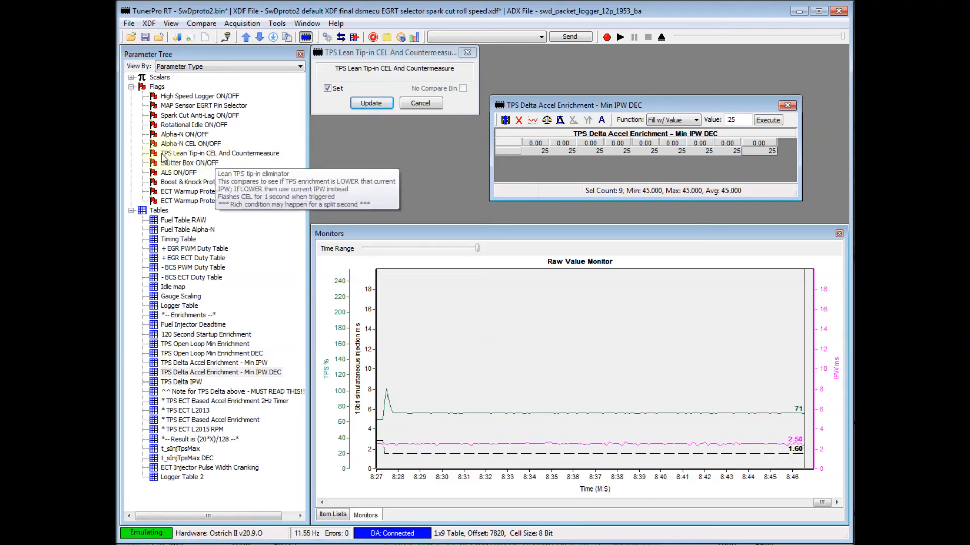
left_click(467, 52)
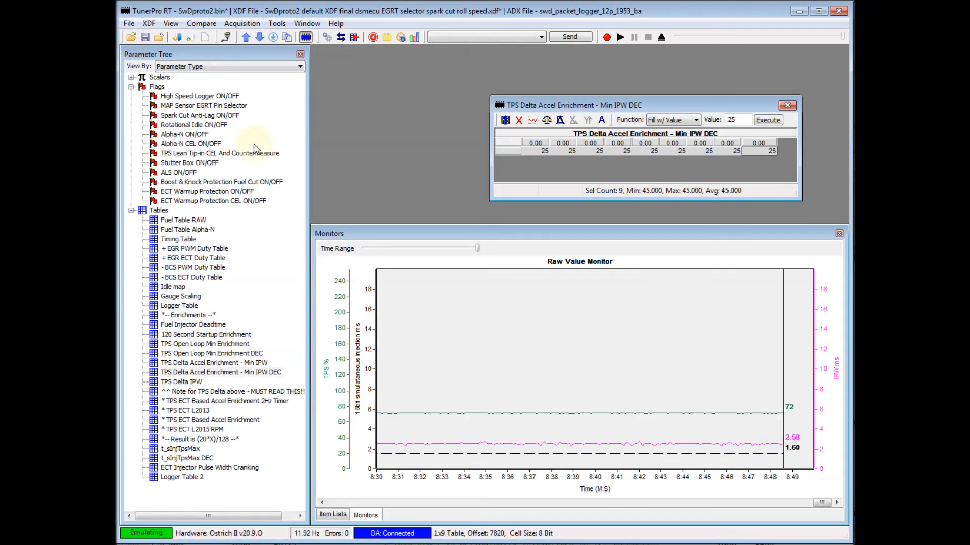
left_click(787, 105)
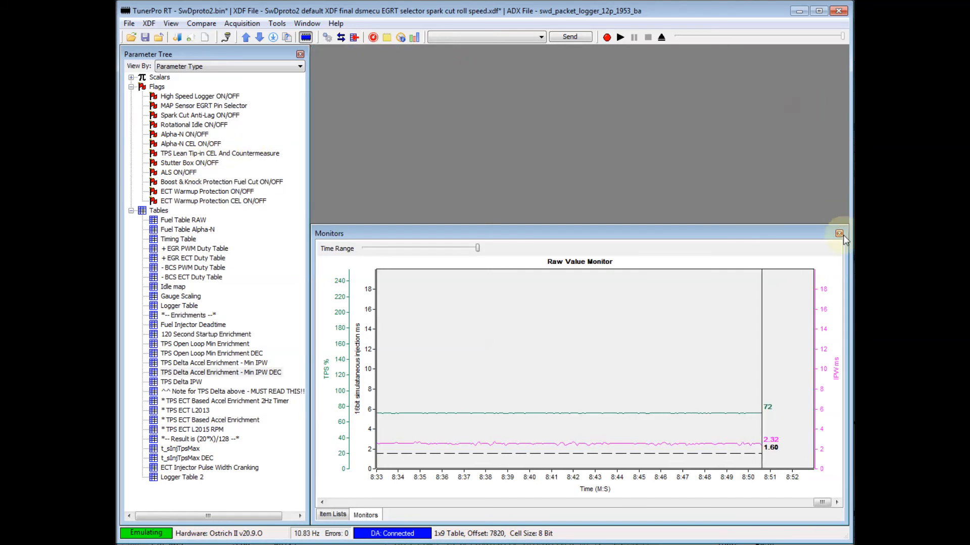
left_click(341, 38)
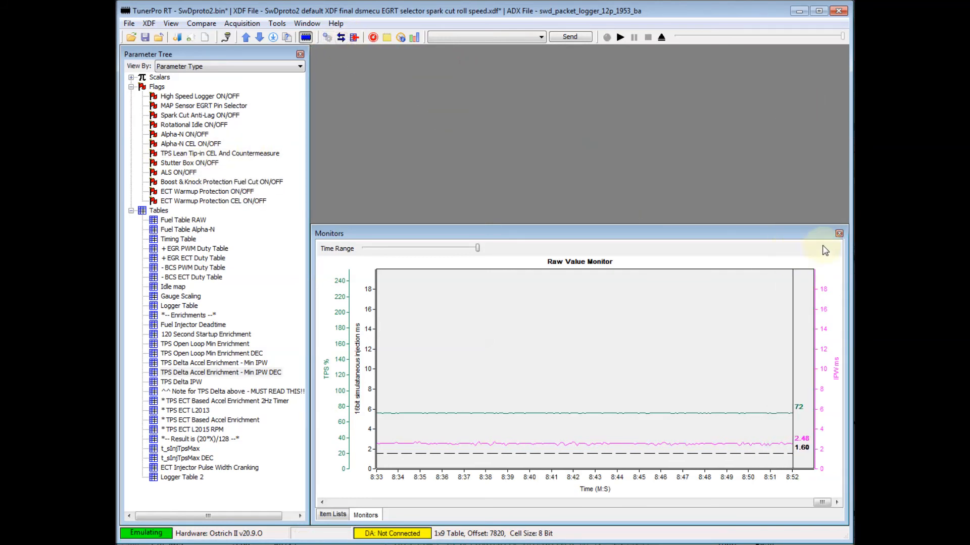
left_click(838, 234)
left_click(838, 234)
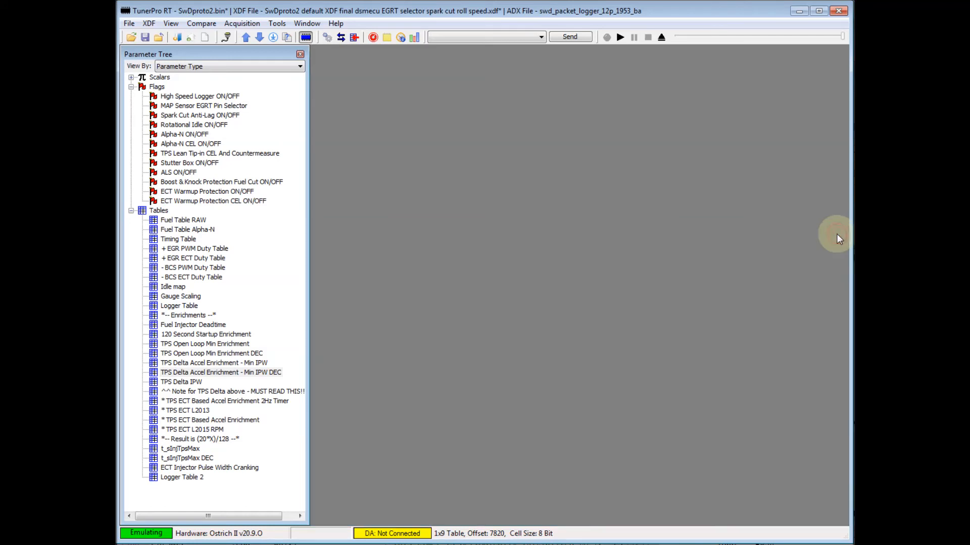
Reopen the TPS Lean Tip-in CEL And Countermeasure flag and toggle its Set state off and back on.
double_click(197, 155)
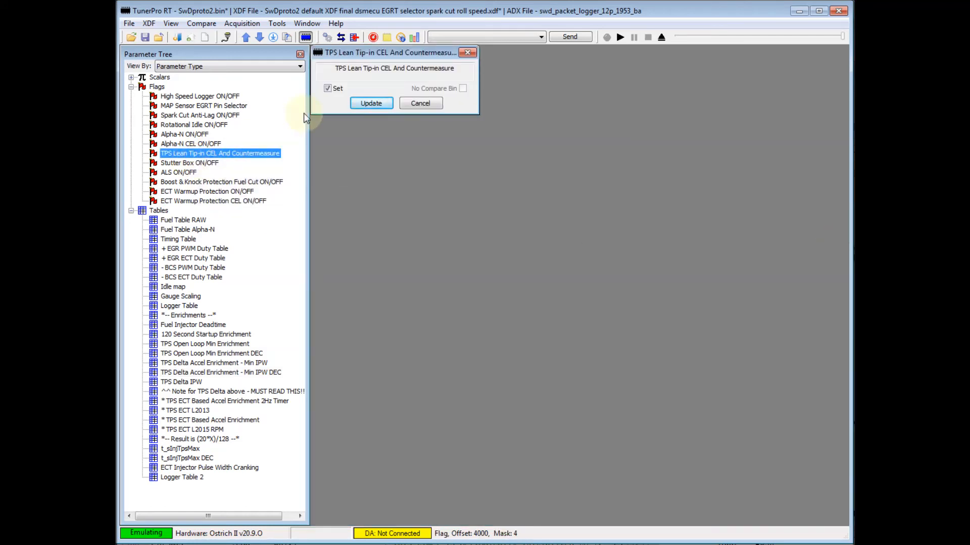
left_click(403, 200)
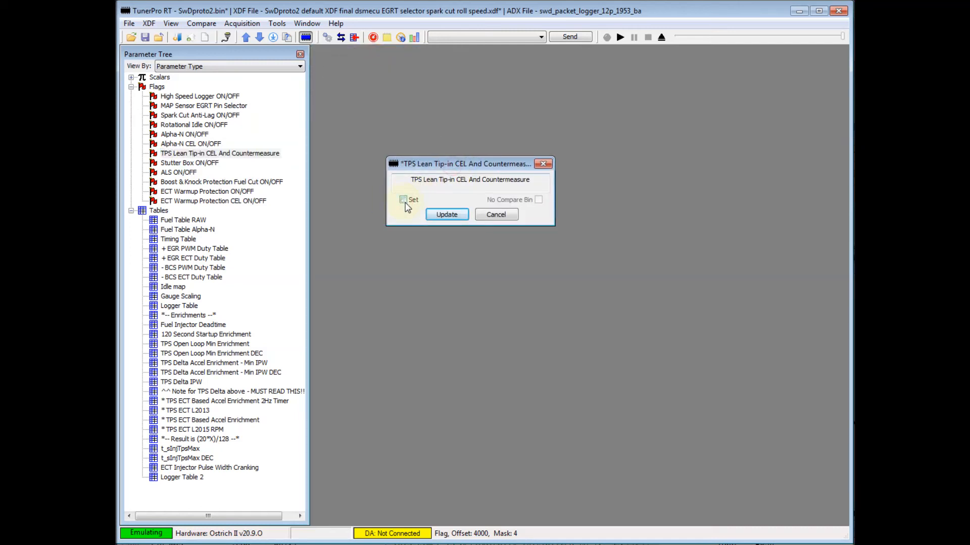
left_click(447, 215)
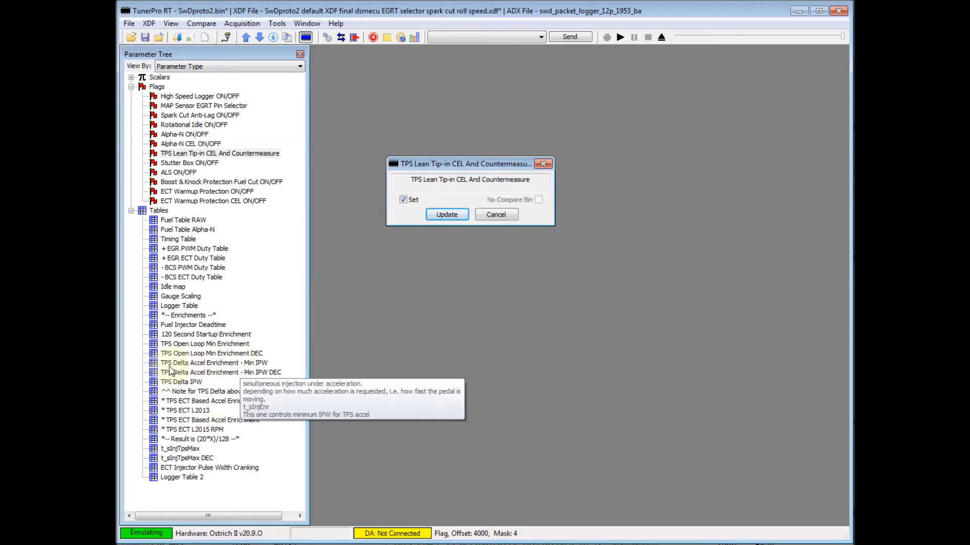
Open the TPS Delta Accel Enrichment - Min IPW table, examine its hexadecimal cell values and close it.
double_click(238, 364)
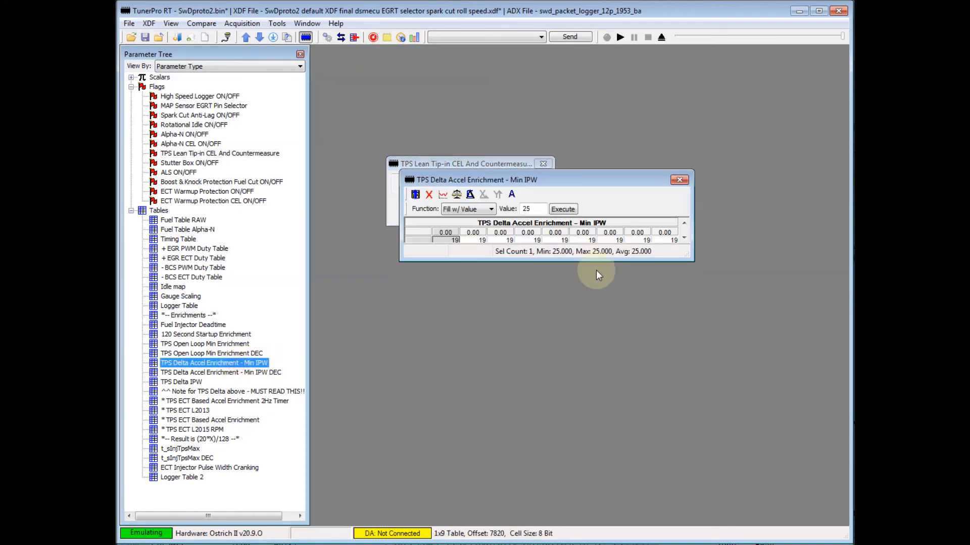
left_click_drag(603, 176, 579, 300)
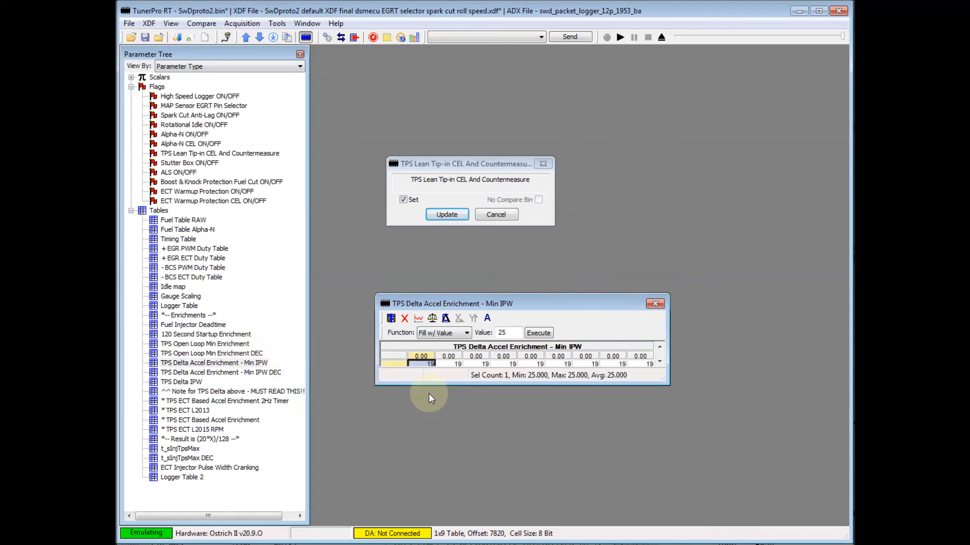
left_click(656, 305)
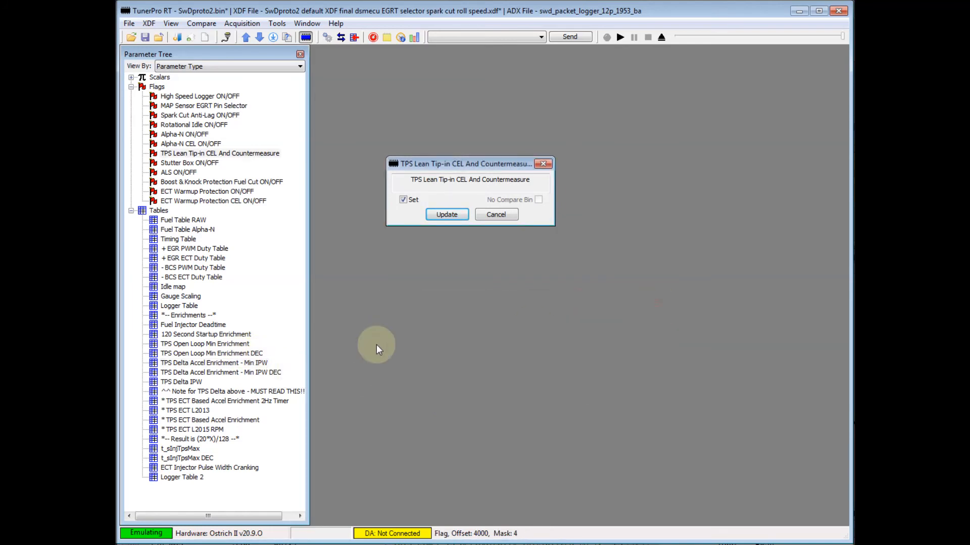
Duplicate the Min IPW table definition and title the copy "TPS Delta Accel Enrichment - Min IPW DECIMAL".
left_click(259, 373)
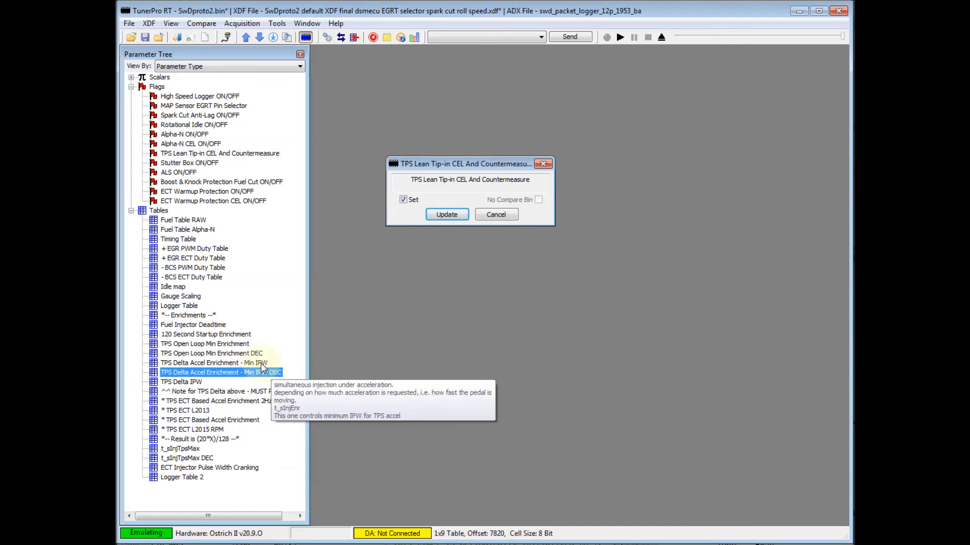
left_click(260, 364)
key("ctrl+v")
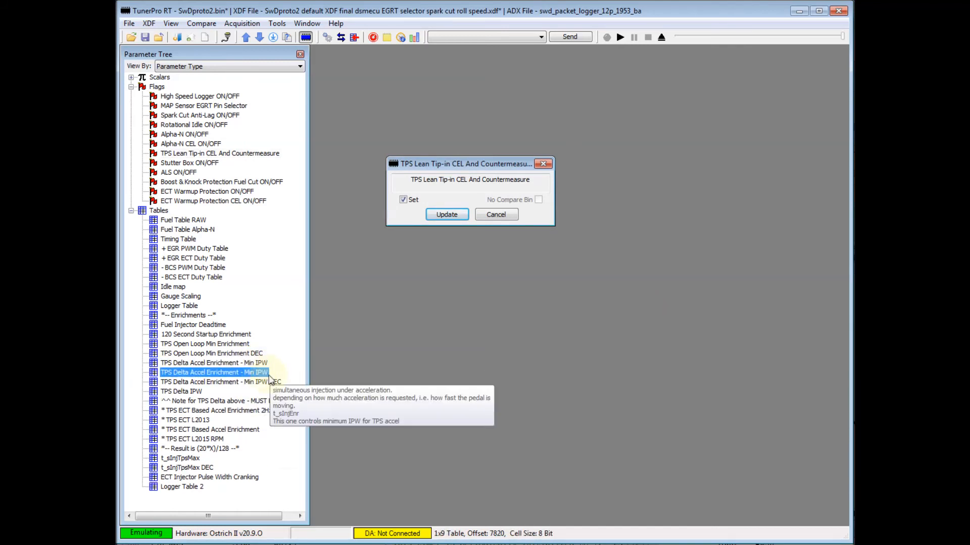
key("alt+Return")
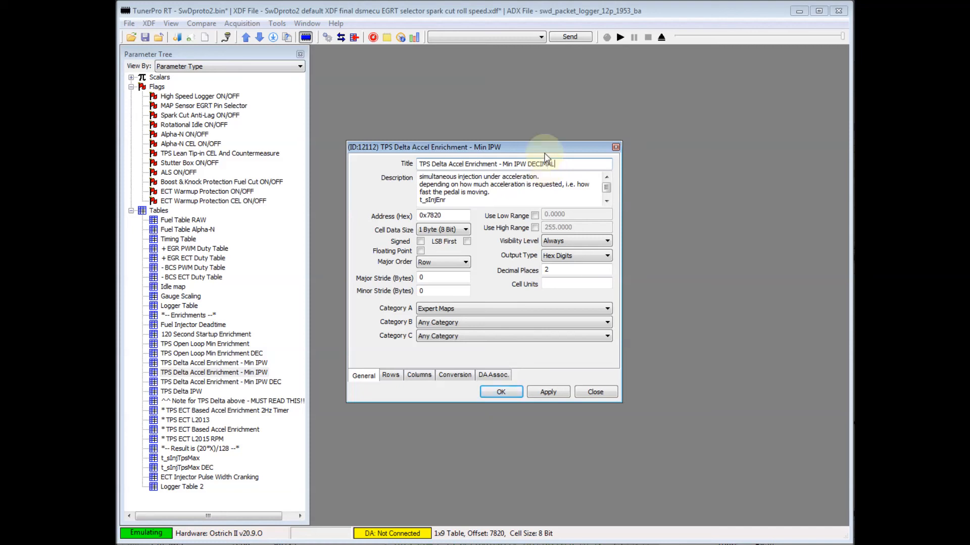
Set the copied table's output type to Floating Point with 0 decimal places, accept the definition and close the flag window.
left_click(575, 265)
left_click(575, 256)
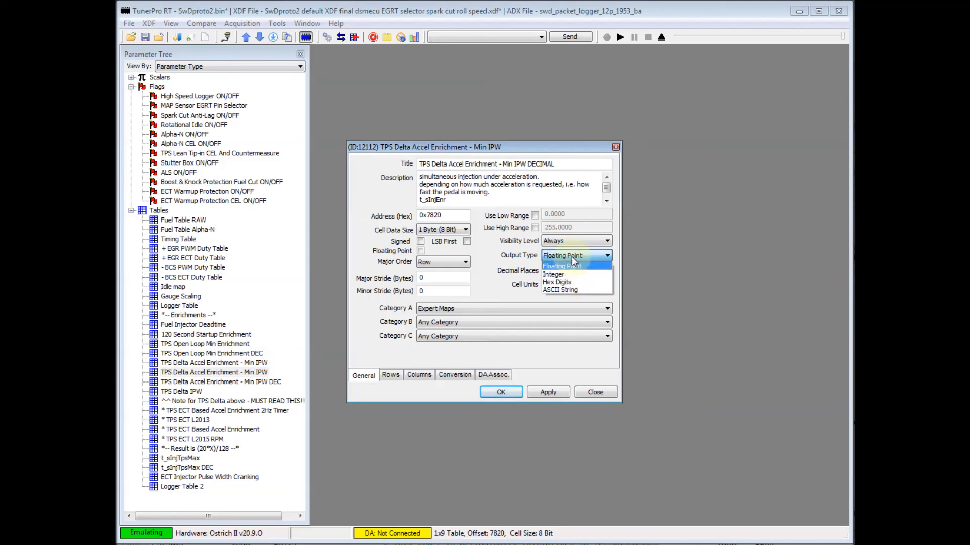
left_click(577, 267)
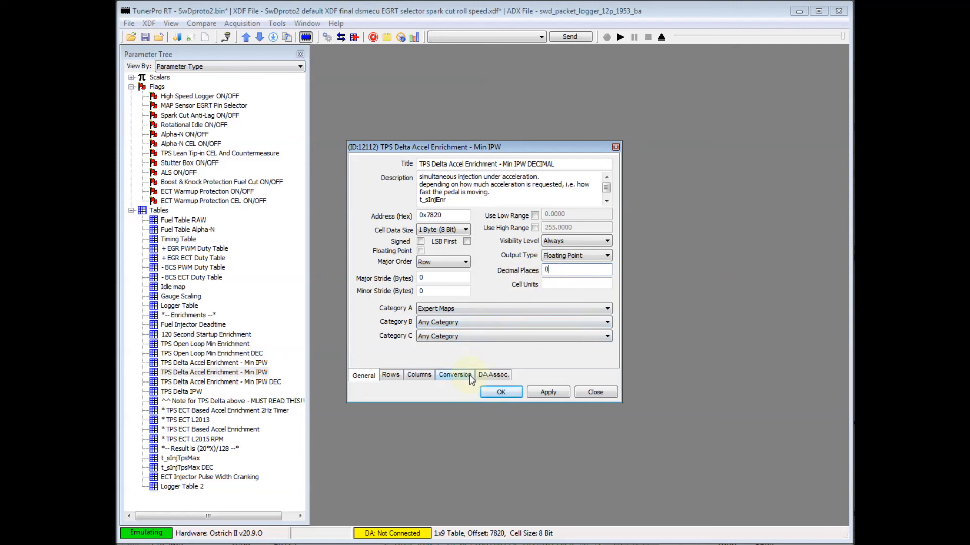
left_click(505, 397)
left_click(543, 163)
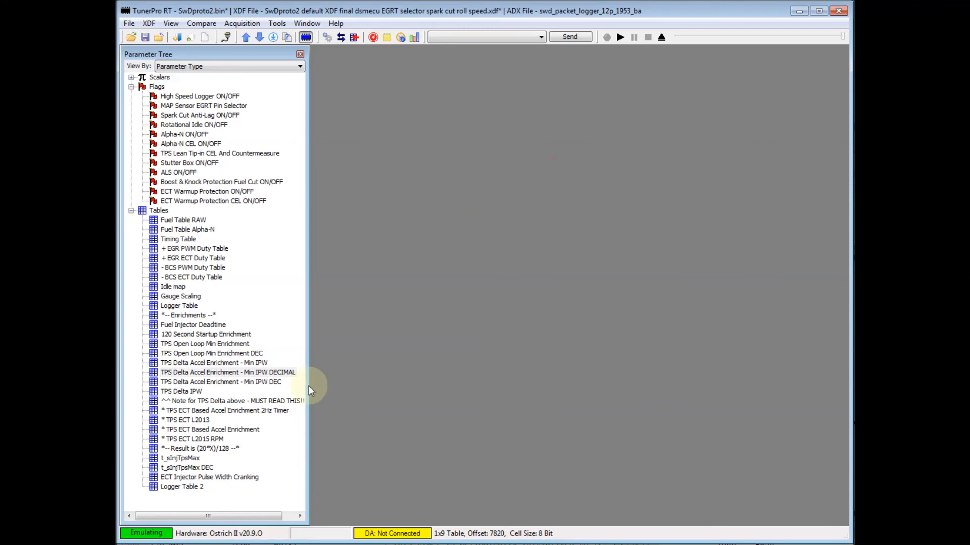
Open the Min IPW DECIMAL and Min IPW DEC tables together, enlarge both windows to compare their values, and close them.
double_click(282, 372)
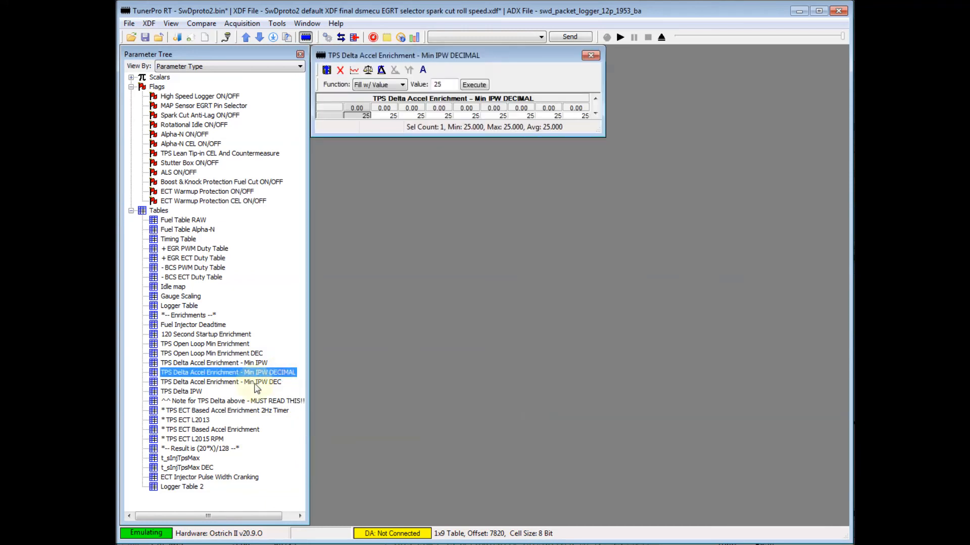
double_click(255, 383)
left_click_drag(509, 67, 606, 179)
left_click_drag(595, 133, 647, 153)
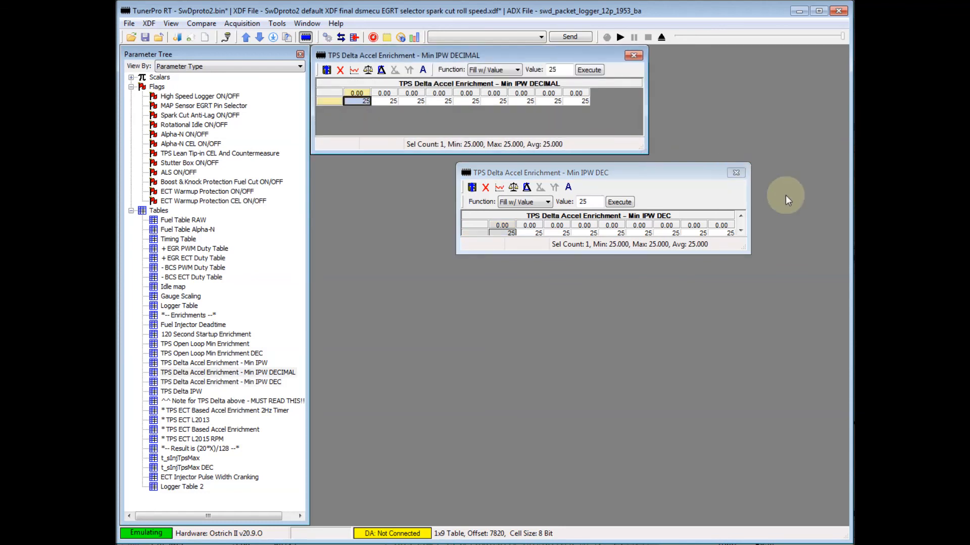
left_click_drag(750, 256, 767, 262)
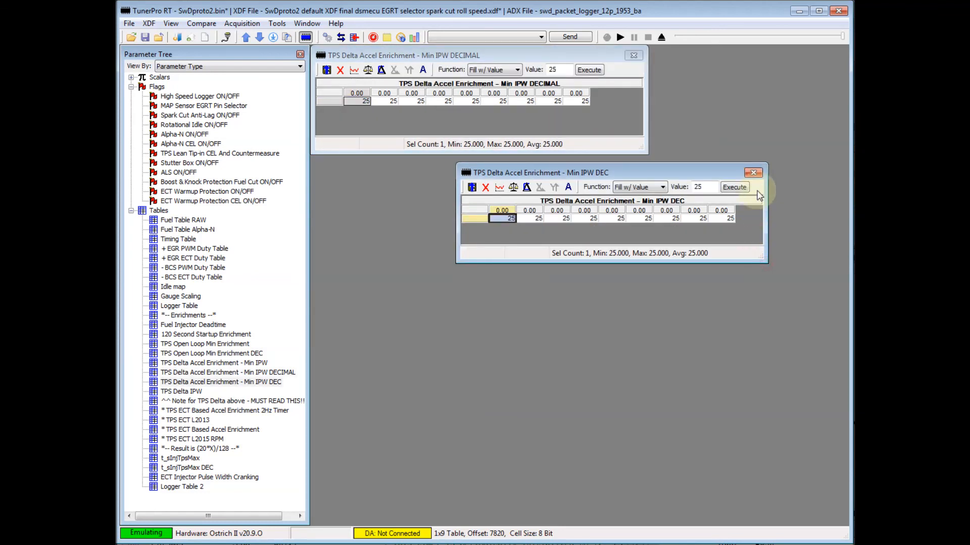
left_click(754, 173)
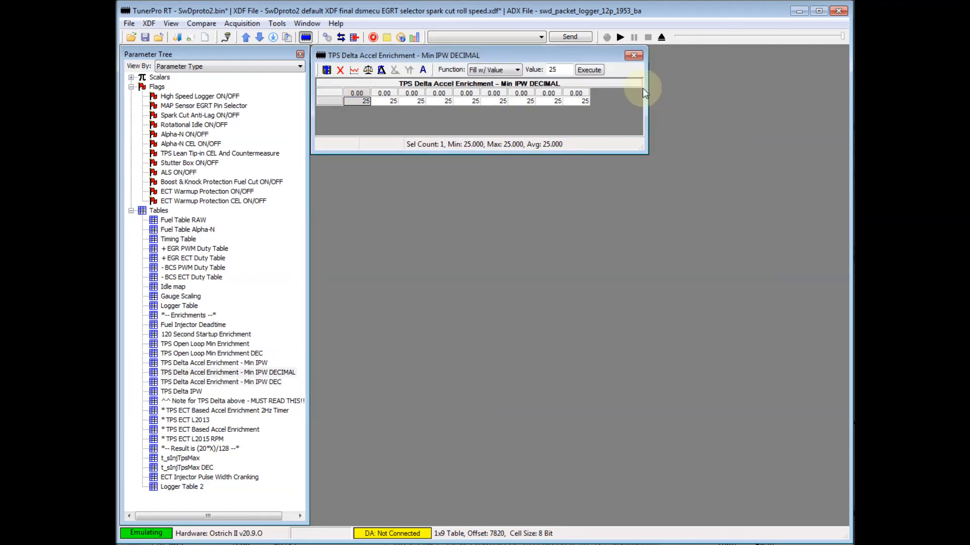
left_click(633, 55)
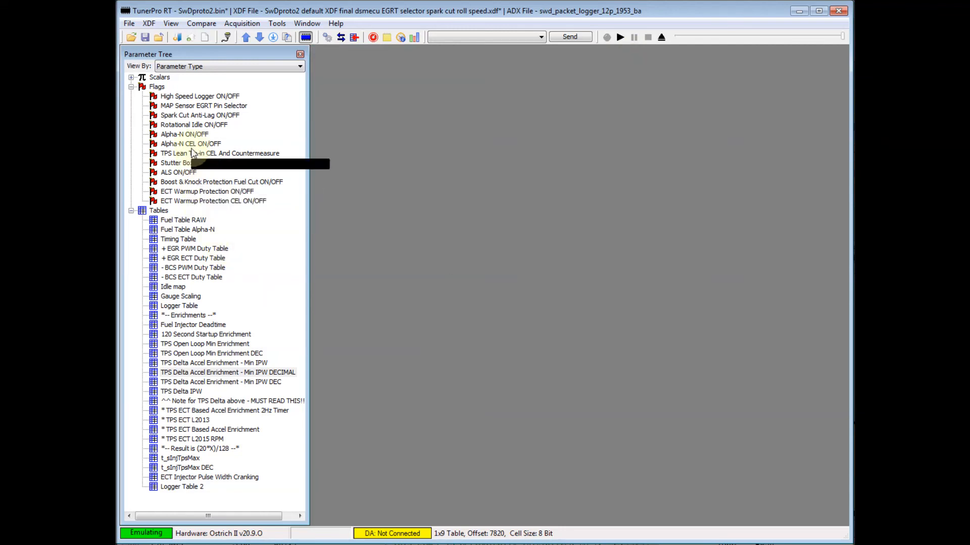
Reconnect data acquisition and display the monitors to watch TPS and injection pulse width.
left_click(341, 37)
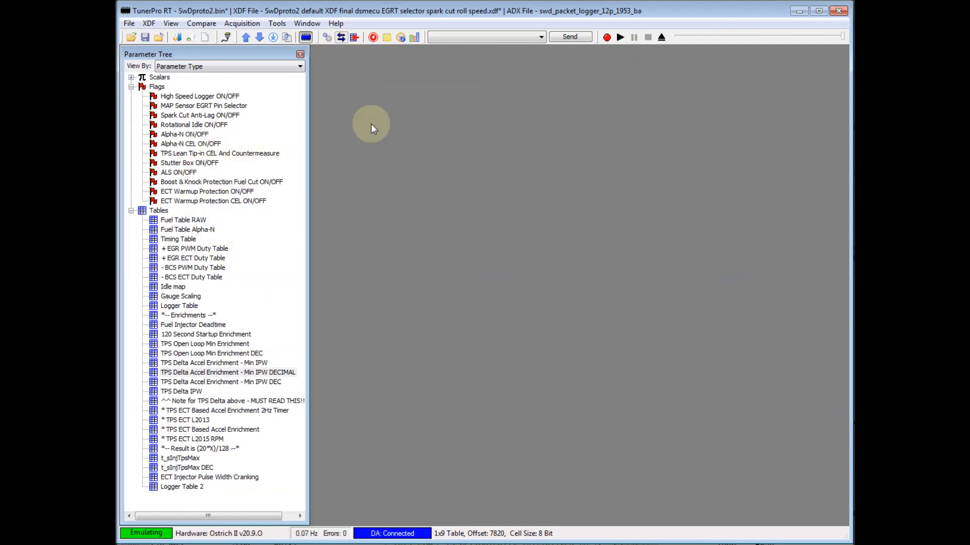
left_click(415, 39)
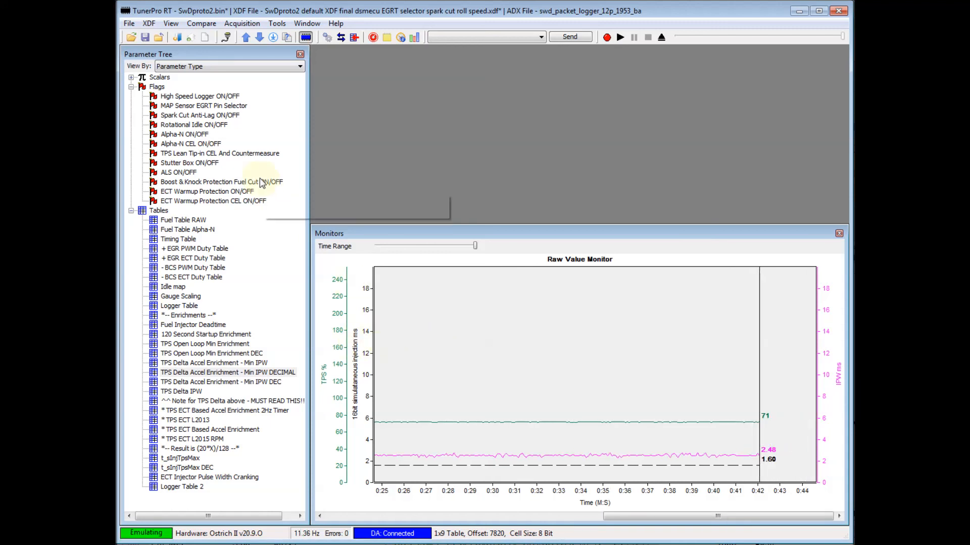
Open the TPS Lean Tip-in flag and the Min IPW DECIMAL table together, review their settings, and close both.
mouse_move(246, 155)
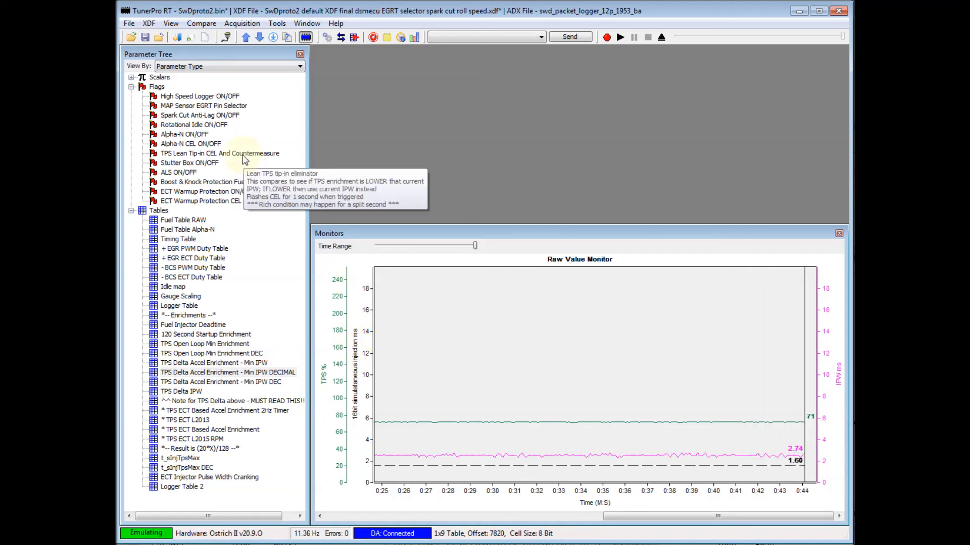
double_click(243, 154)
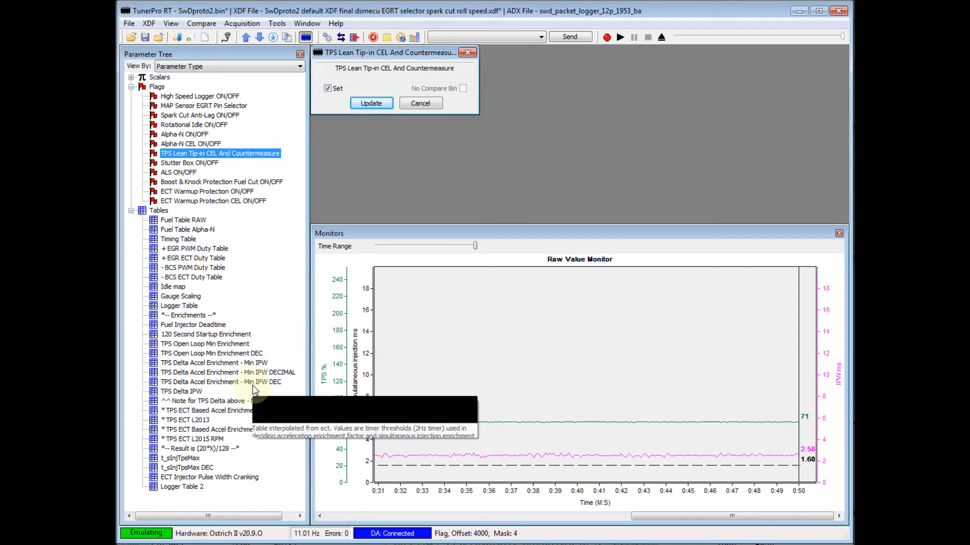
double_click(258, 373)
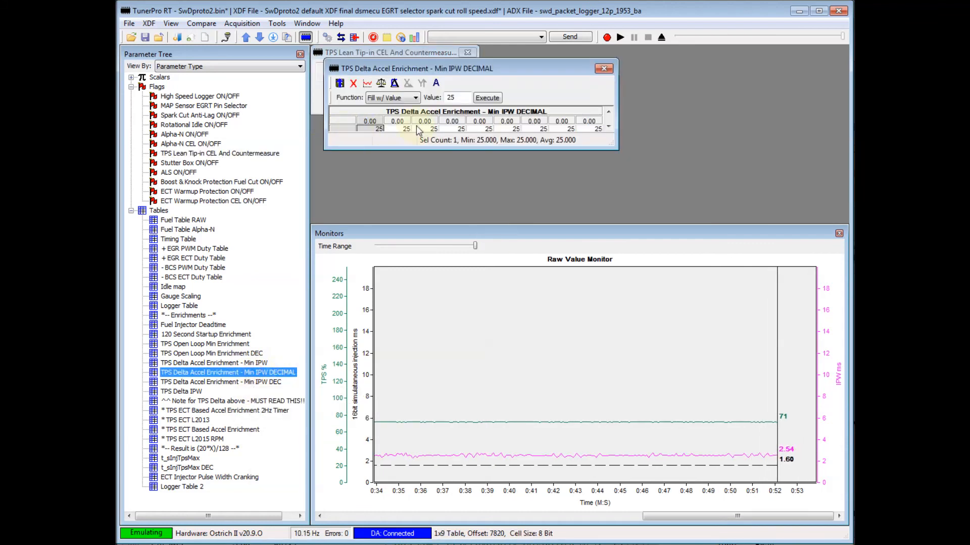
left_click_drag(434, 71, 520, 128)
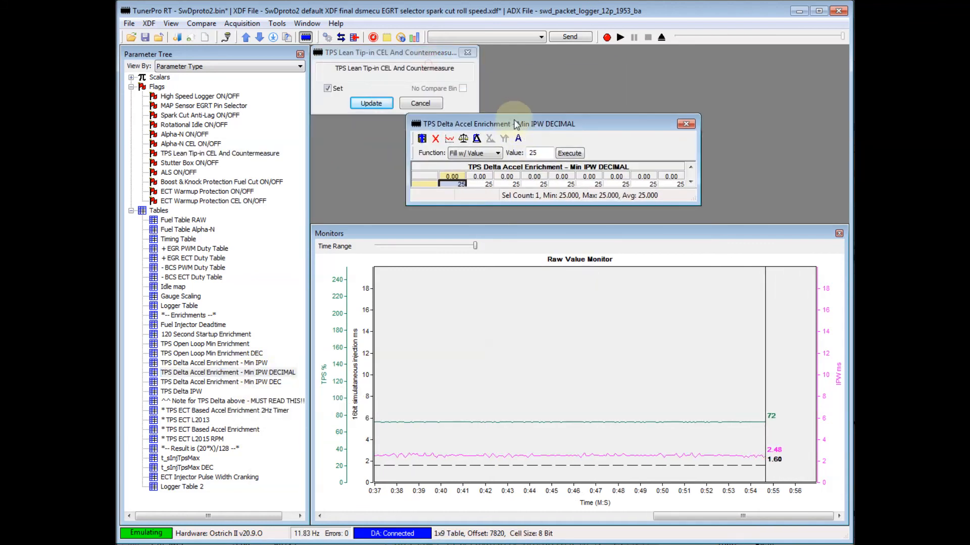
left_click(685, 125)
left_click(467, 53)
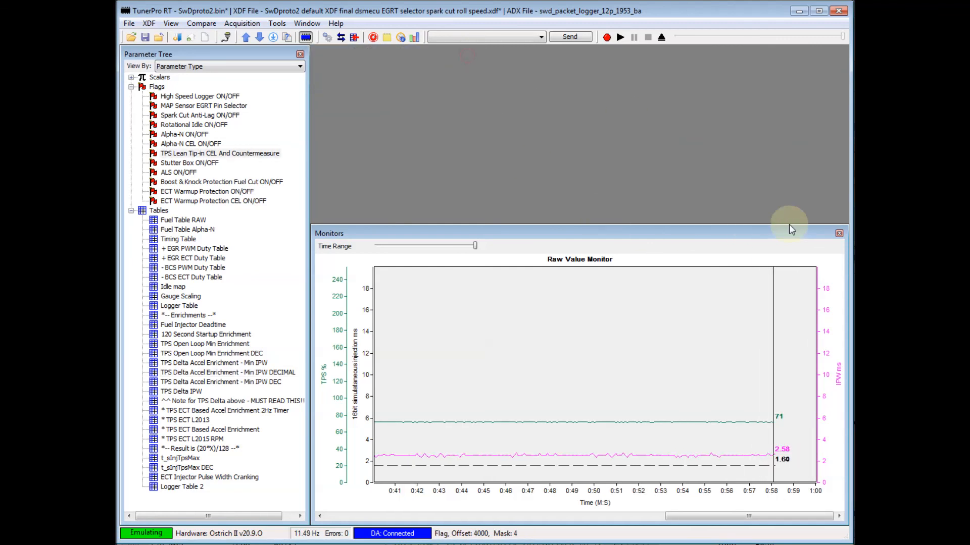
Close the monitors and disconnect data acquisition.
left_click(838, 233)
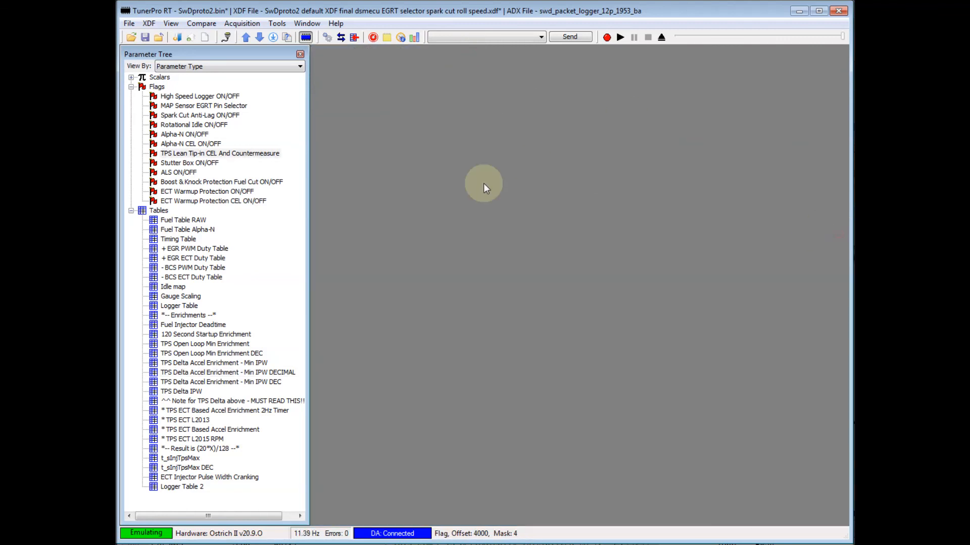
left_click(342, 39)
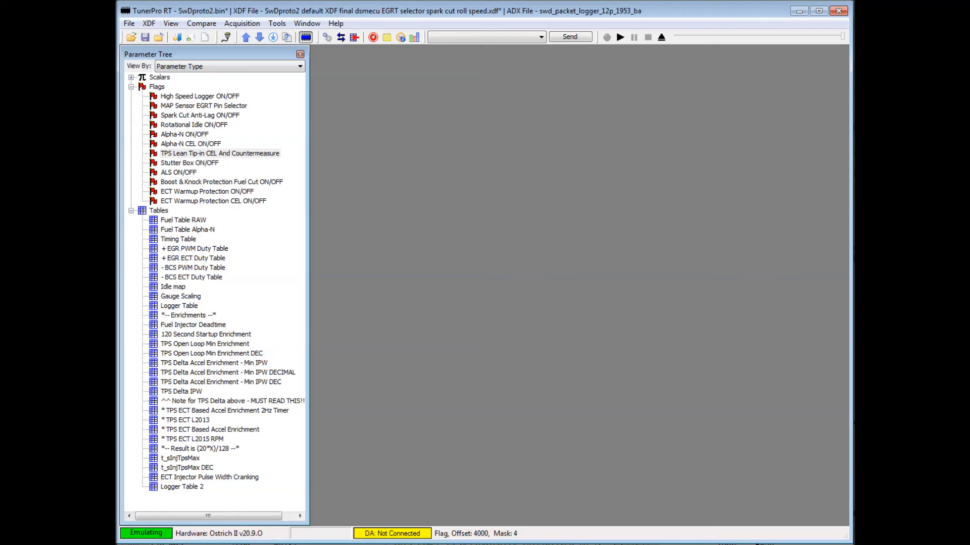
left_click(824, 486)
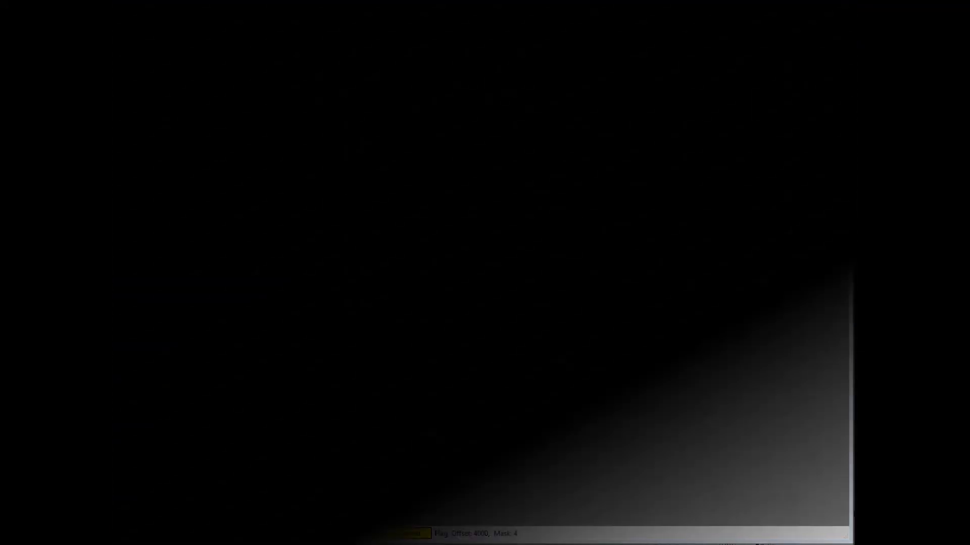